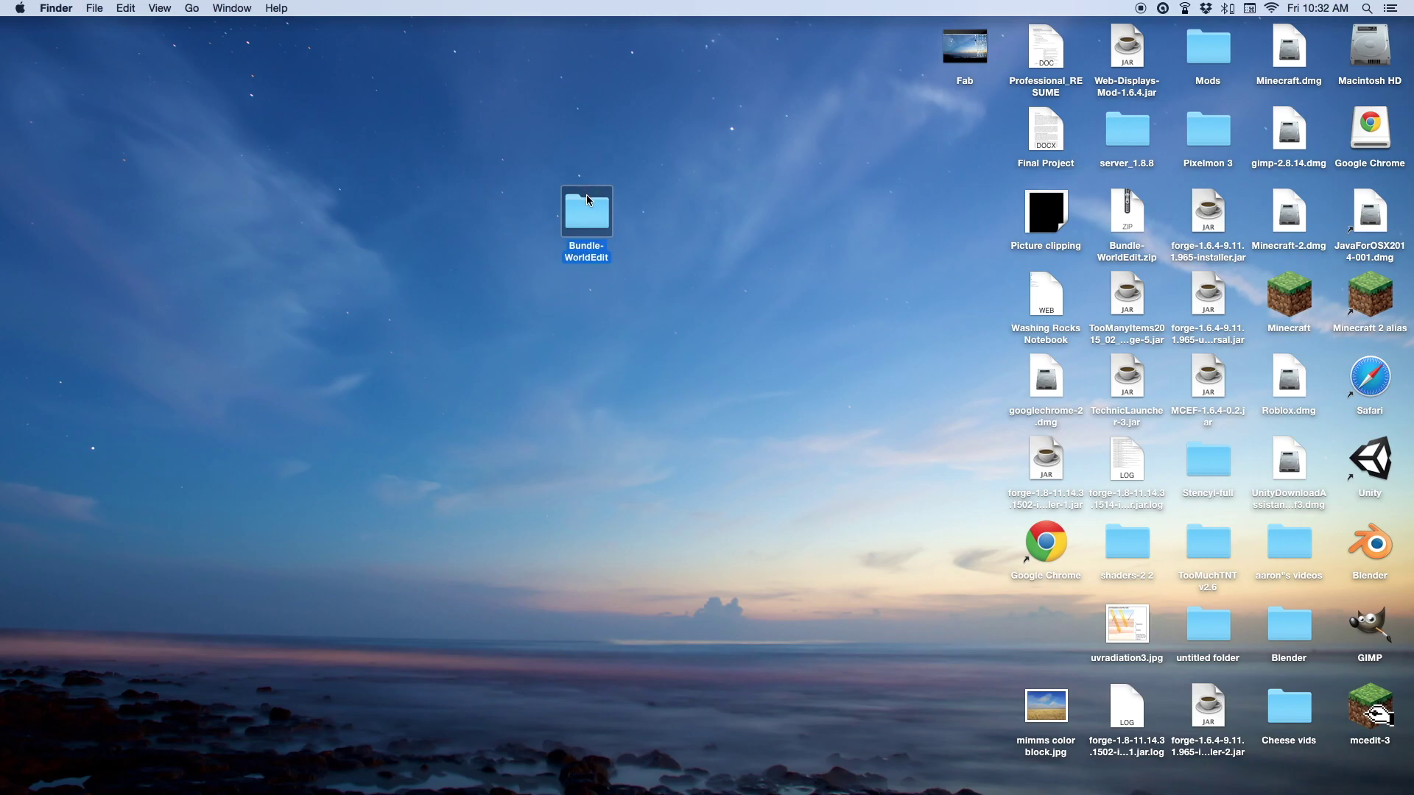
# Move the Bundle-WorldEdit folder to a new, clear spot on the desktop.
pyautogui.moveTo(587, 195); pyautogui.dragTo(601, 260)
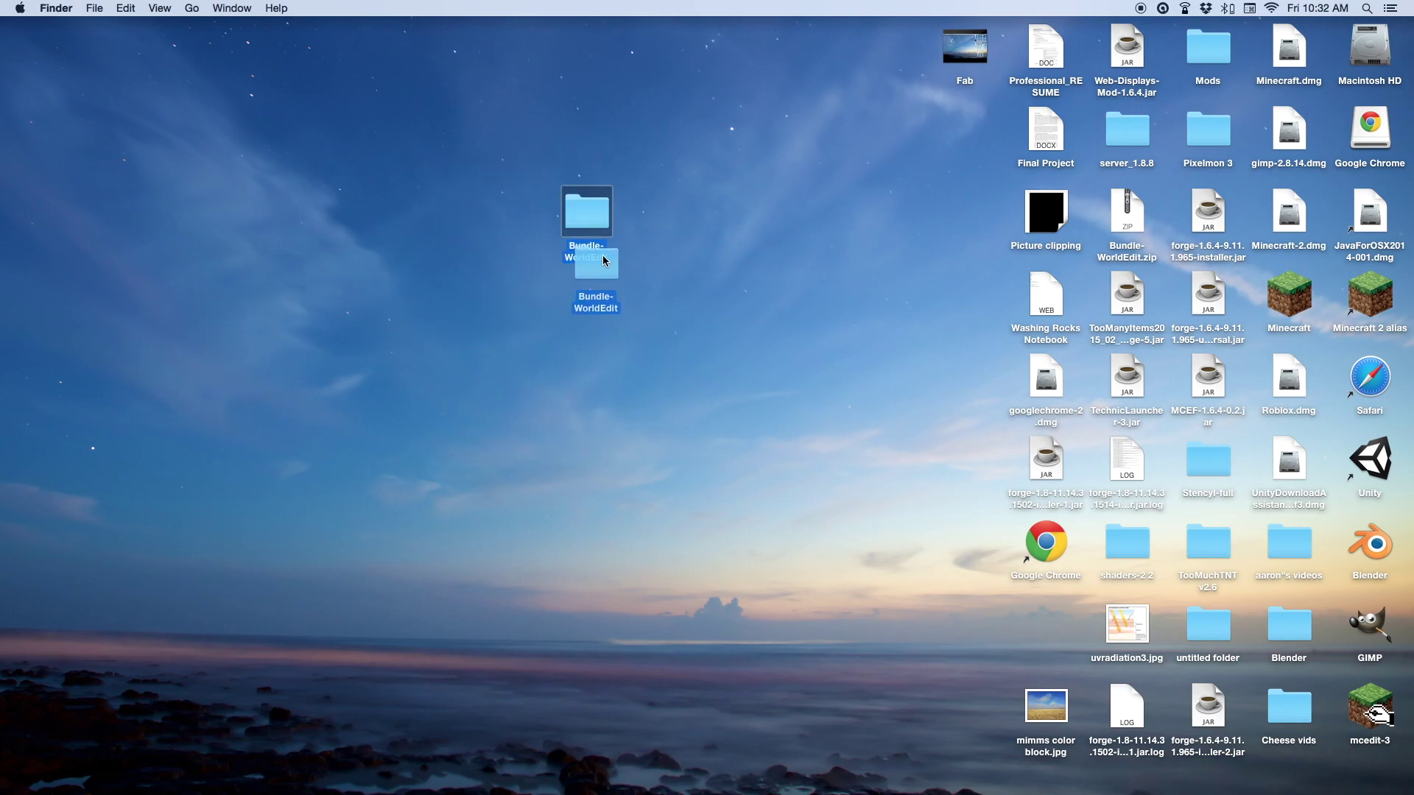
pyautogui.moveTo(603, 256); pyautogui.dragTo(609, 241)
pyautogui.click(499, 263)
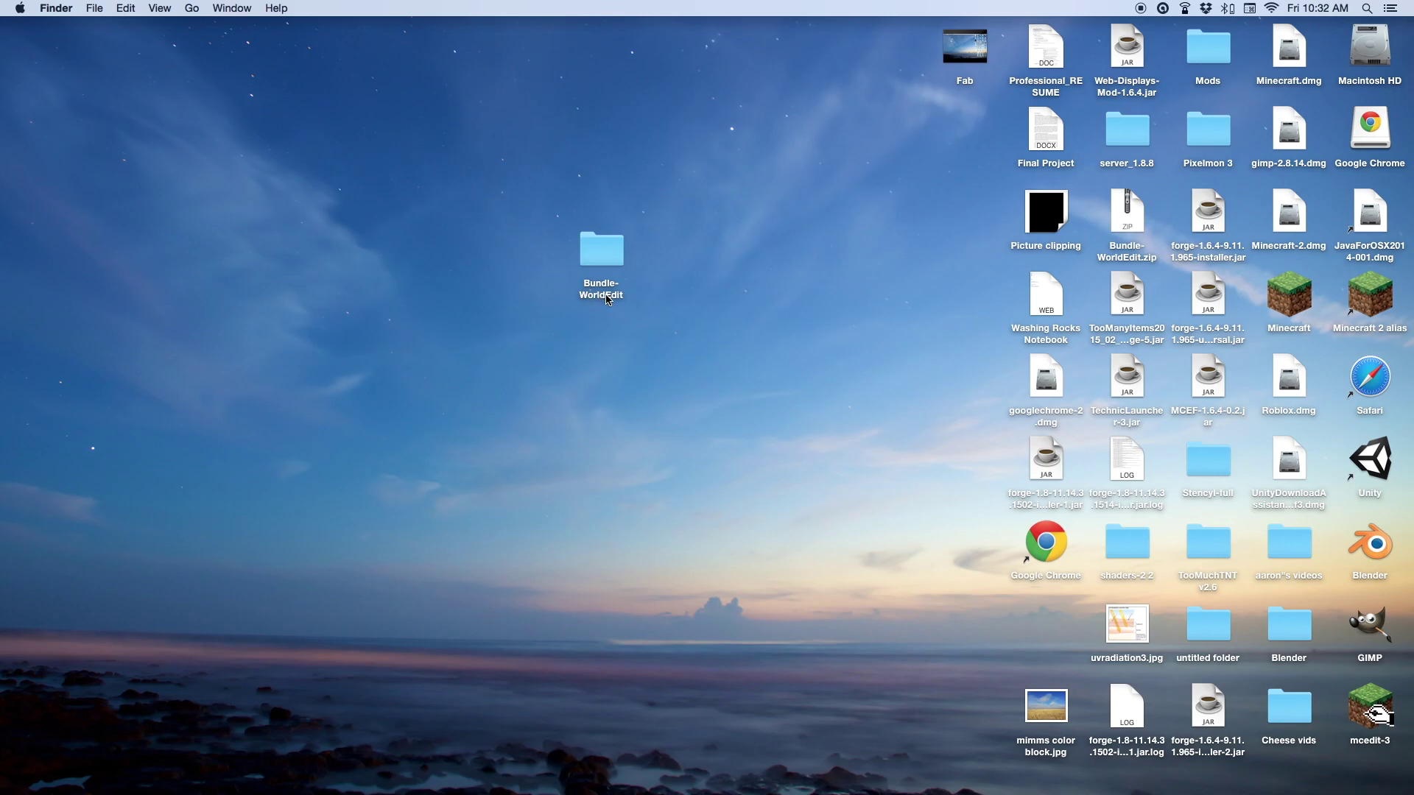
pyautogui.moveTo(604, 242)
pyautogui.mouseDown()
pyautogui.moveTo(522, 290)
pyautogui.moveTo(575, 259)
pyautogui.mouseUp()
pyautogui.click(527, 254)
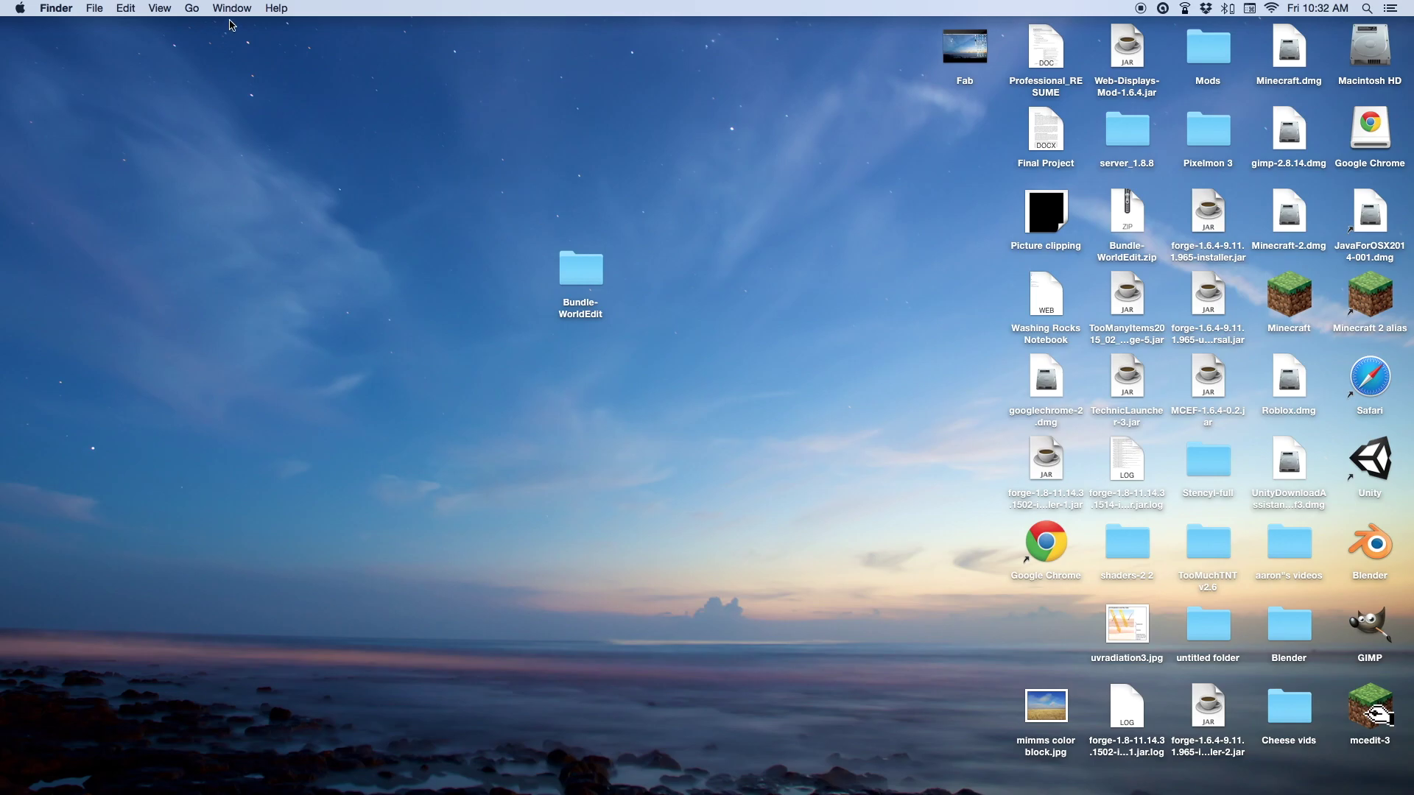
pyautogui.moveTo(583, 272)
pyautogui.mouseDown()
pyautogui.moveTo(524, 191)
pyautogui.moveTo(663, 332)
pyautogui.mouseUp()
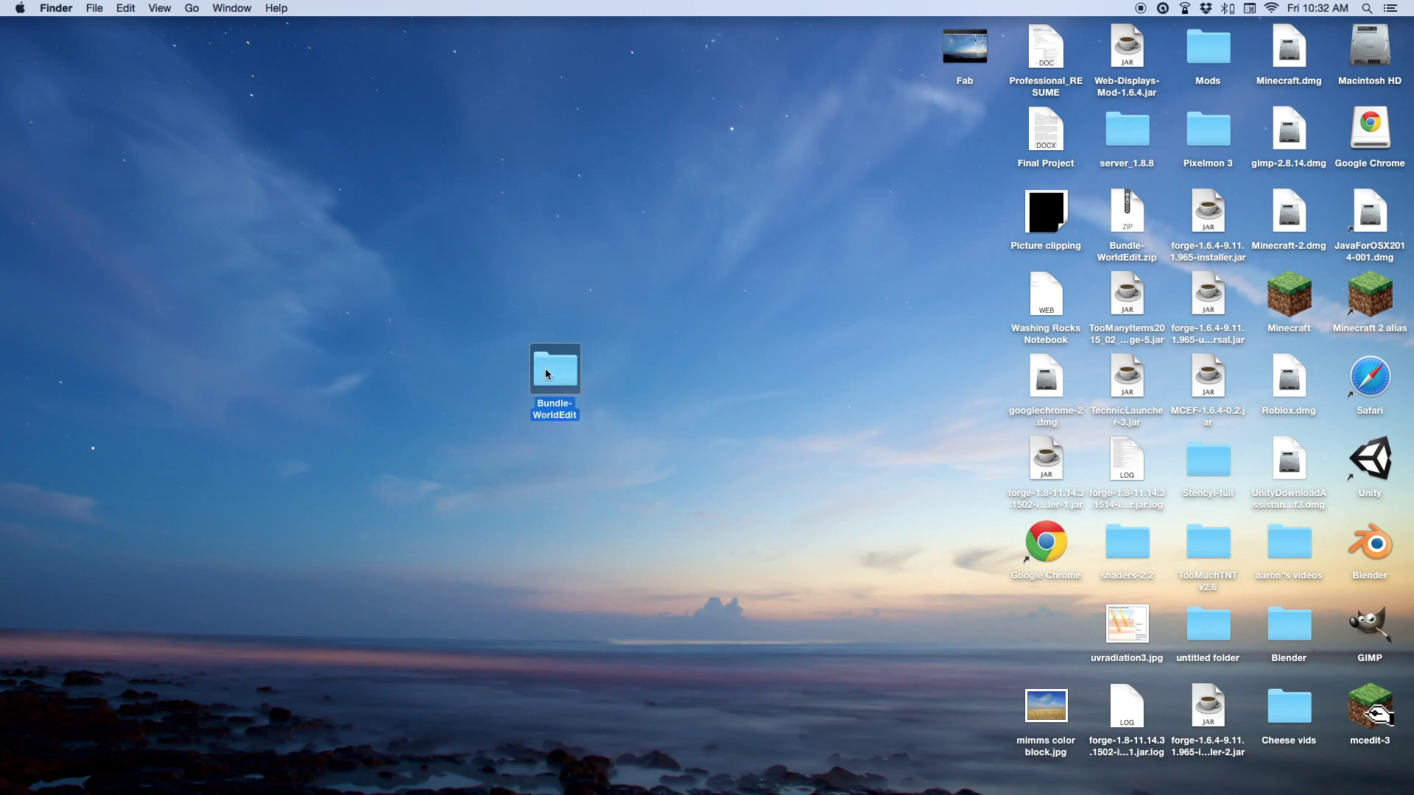
pyautogui.moveTo(544, 374); pyautogui.dragTo(534, 259)
pyautogui.click(659, 249)
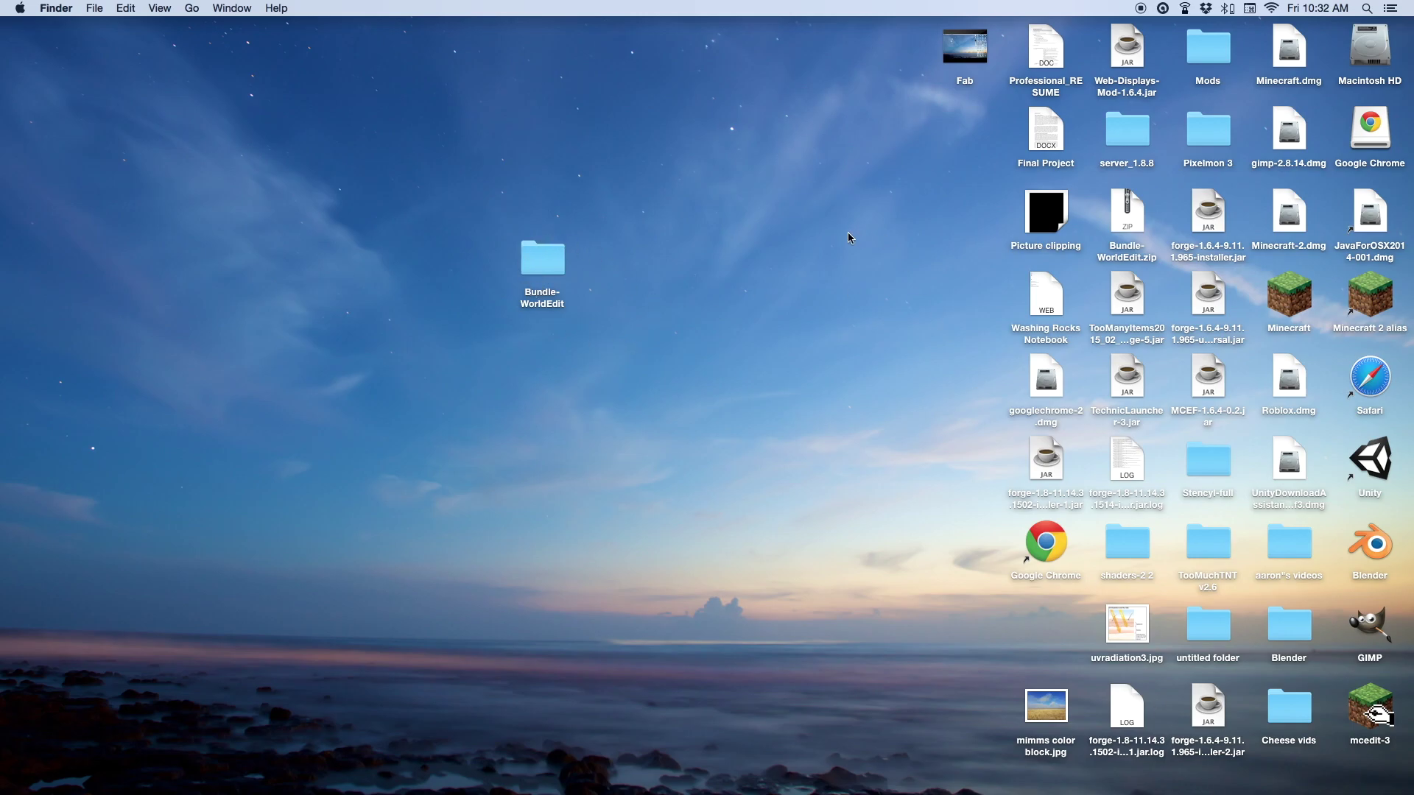
# Drag the Forge installer and WorldEdit JARs from Bundle-WorldEdit onto the desktop.
pyautogui.doubleClick(554, 259)
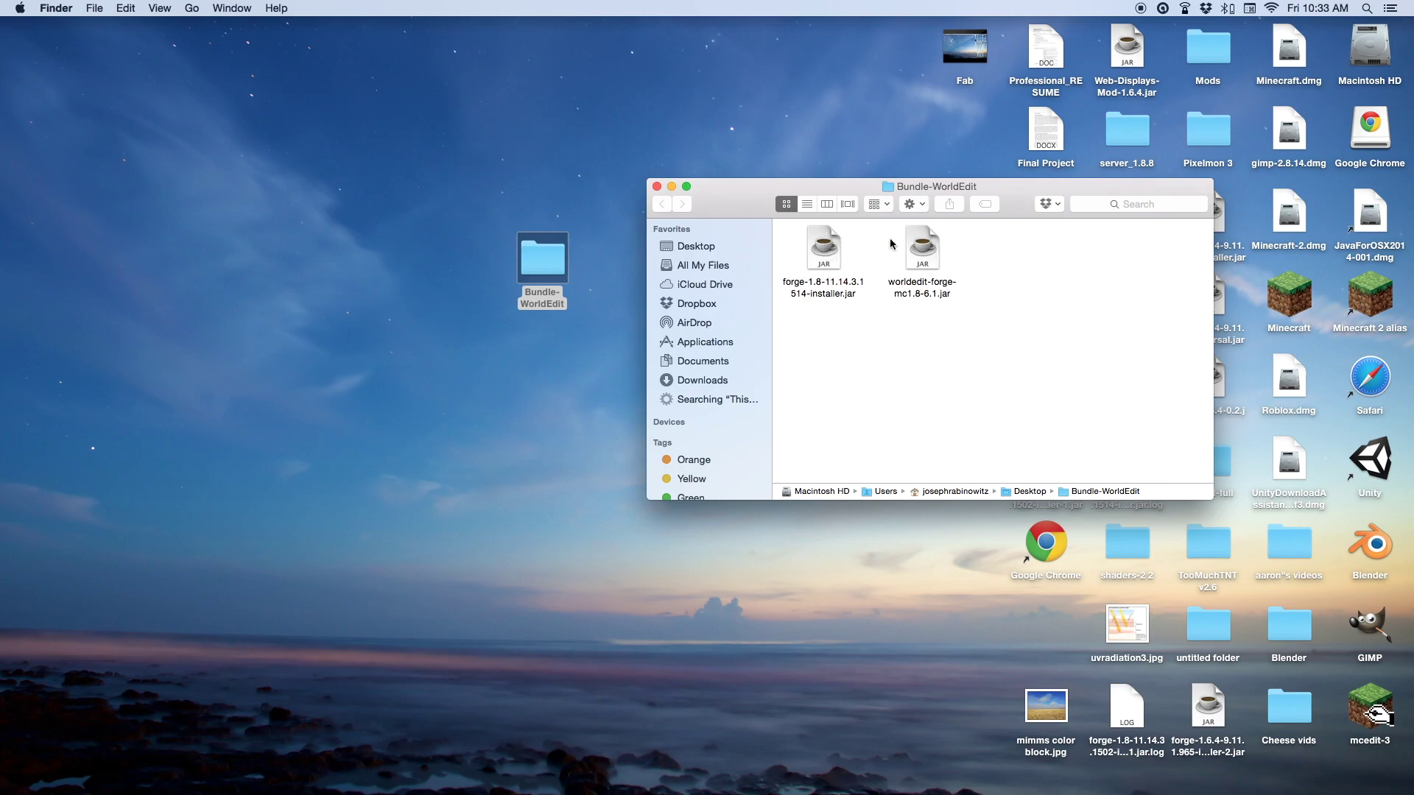
pyautogui.moveTo(822, 252); pyautogui.dragTo(404, 261)
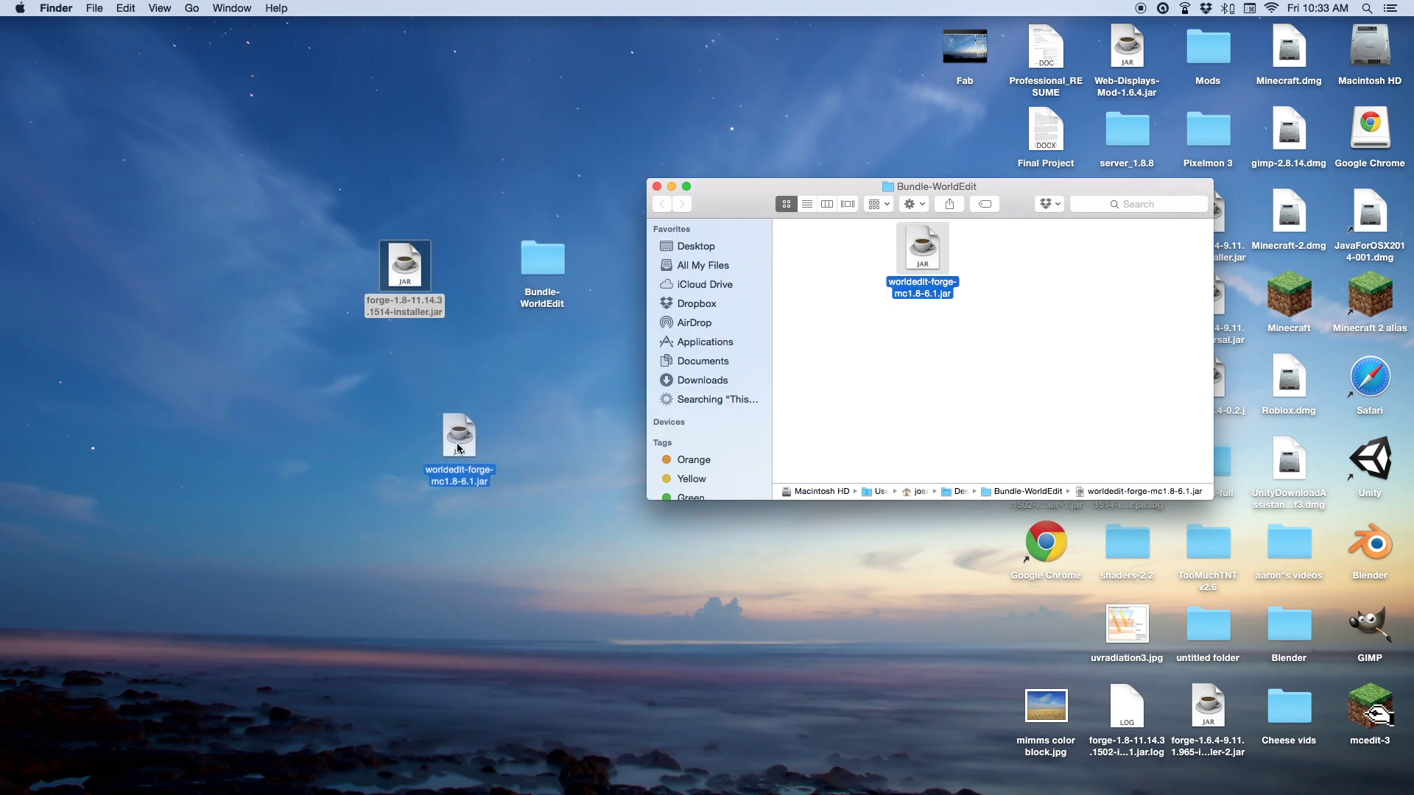
pyautogui.moveTo(923, 252); pyautogui.dragTo(457, 443)
pyautogui.click(614, 341)
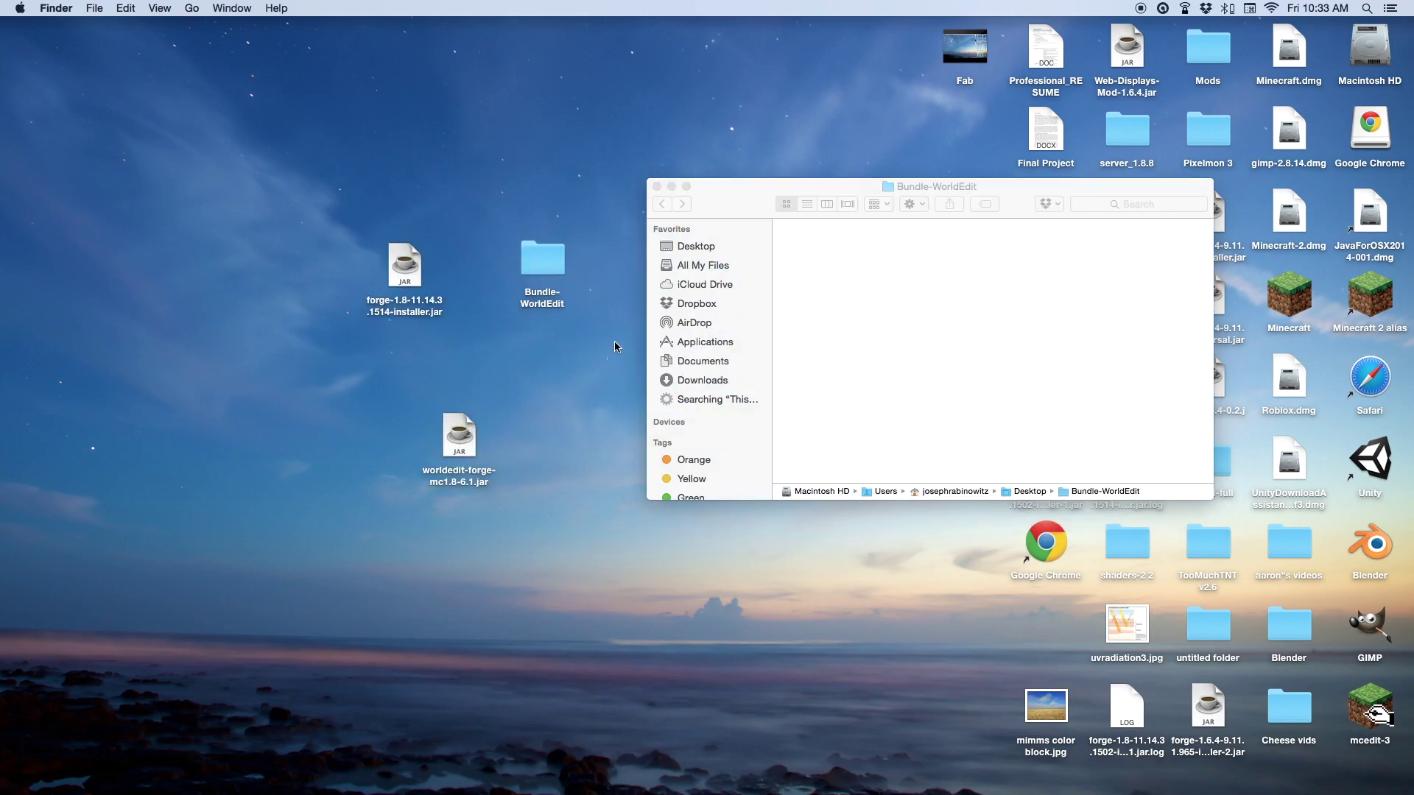
# Close the Bundle-WorldEdit window and place the two JARs side by side.
pyautogui.click(657, 186)
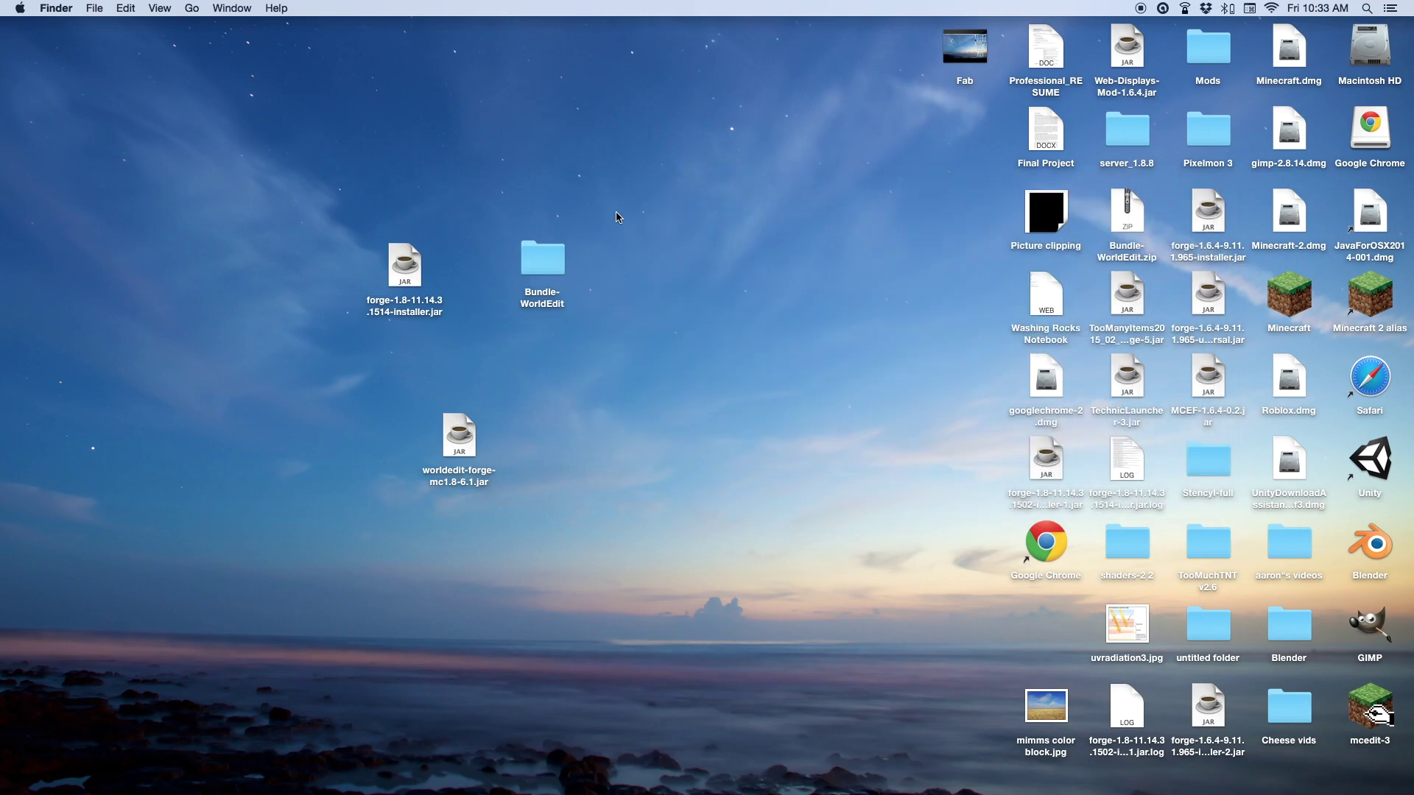
pyautogui.moveTo(456, 440)
pyautogui.mouseDown()
pyautogui.moveTo(344, 268)
pyautogui.moveTo(277, 342)
pyautogui.moveTo(278, 276)
pyautogui.moveTo(212, 261)
pyautogui.mouseUp()
pyautogui.click(367, 447)
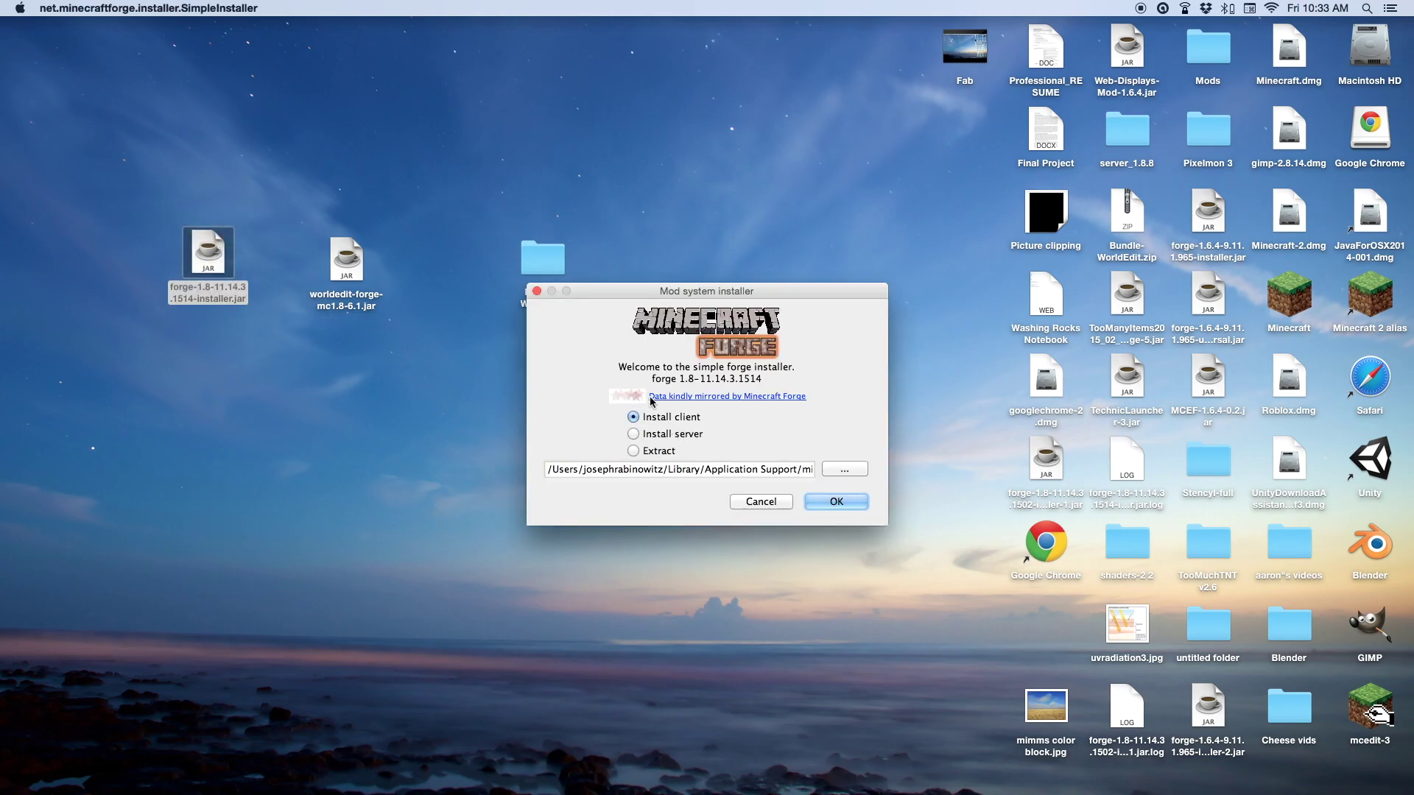
# Install the Forge 1.8-11.14.3.1514 client and dismiss the completion message.
pyautogui.click(830, 503)
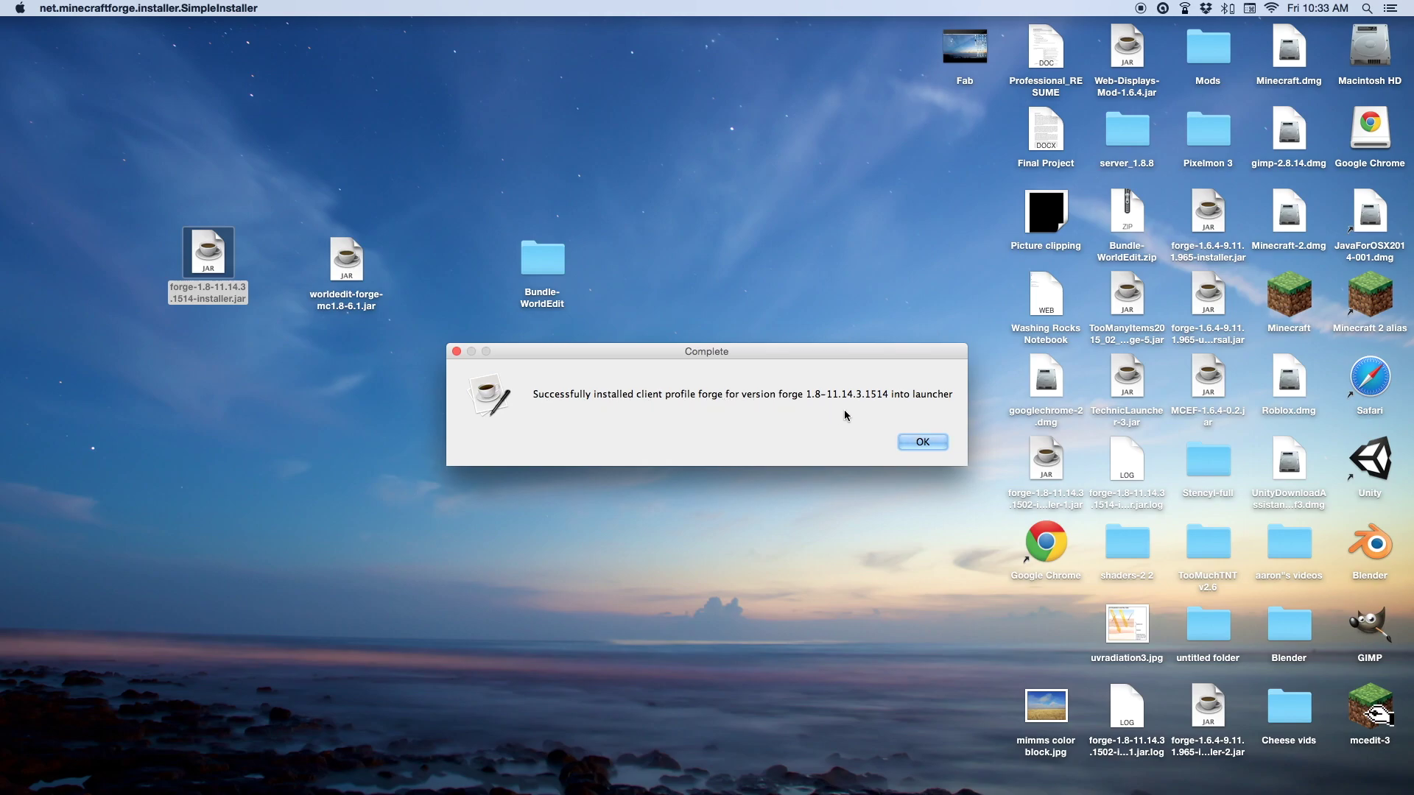
pyautogui.click(919, 440)
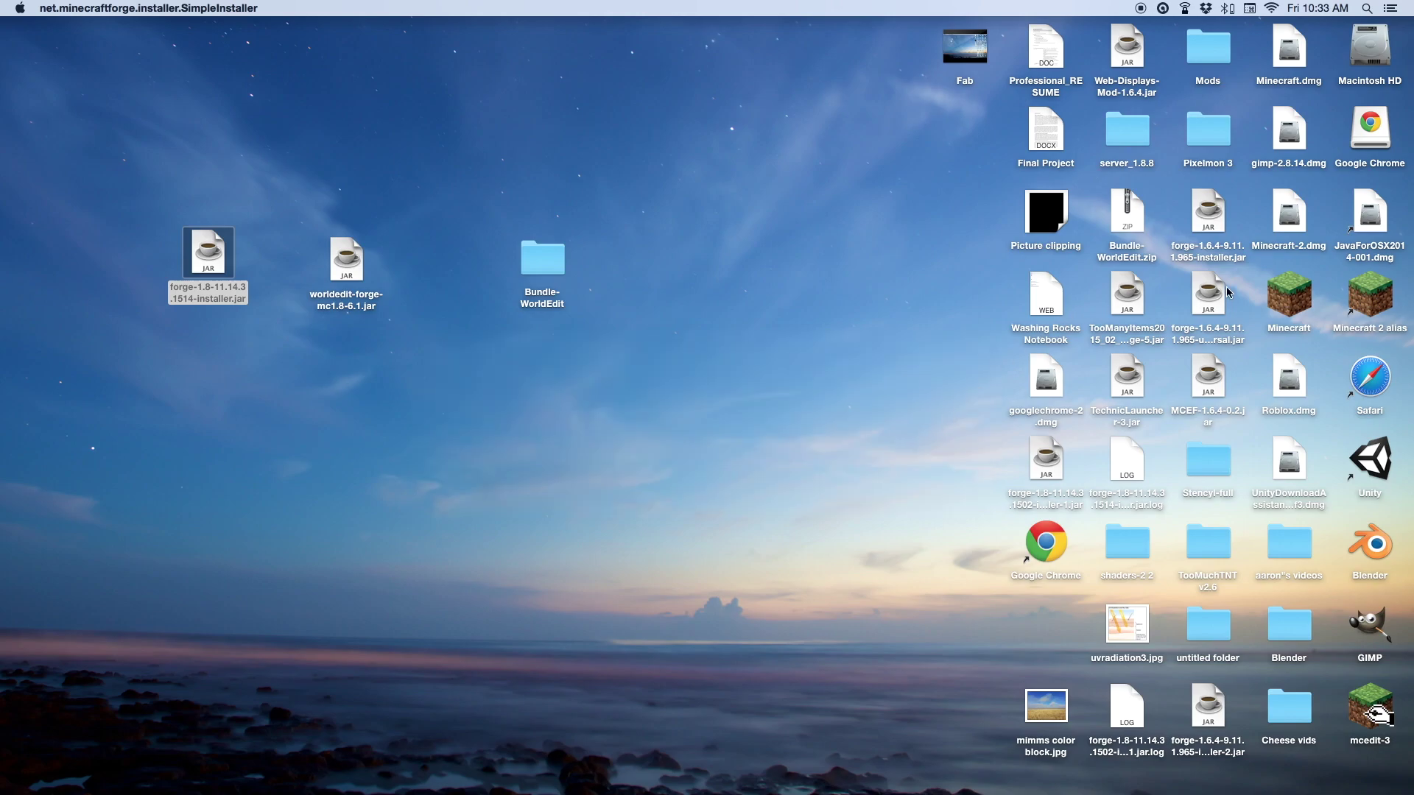
# Launch the Minecraft Launcher from its desktop icon.
pyautogui.doubleClick(1289, 296)
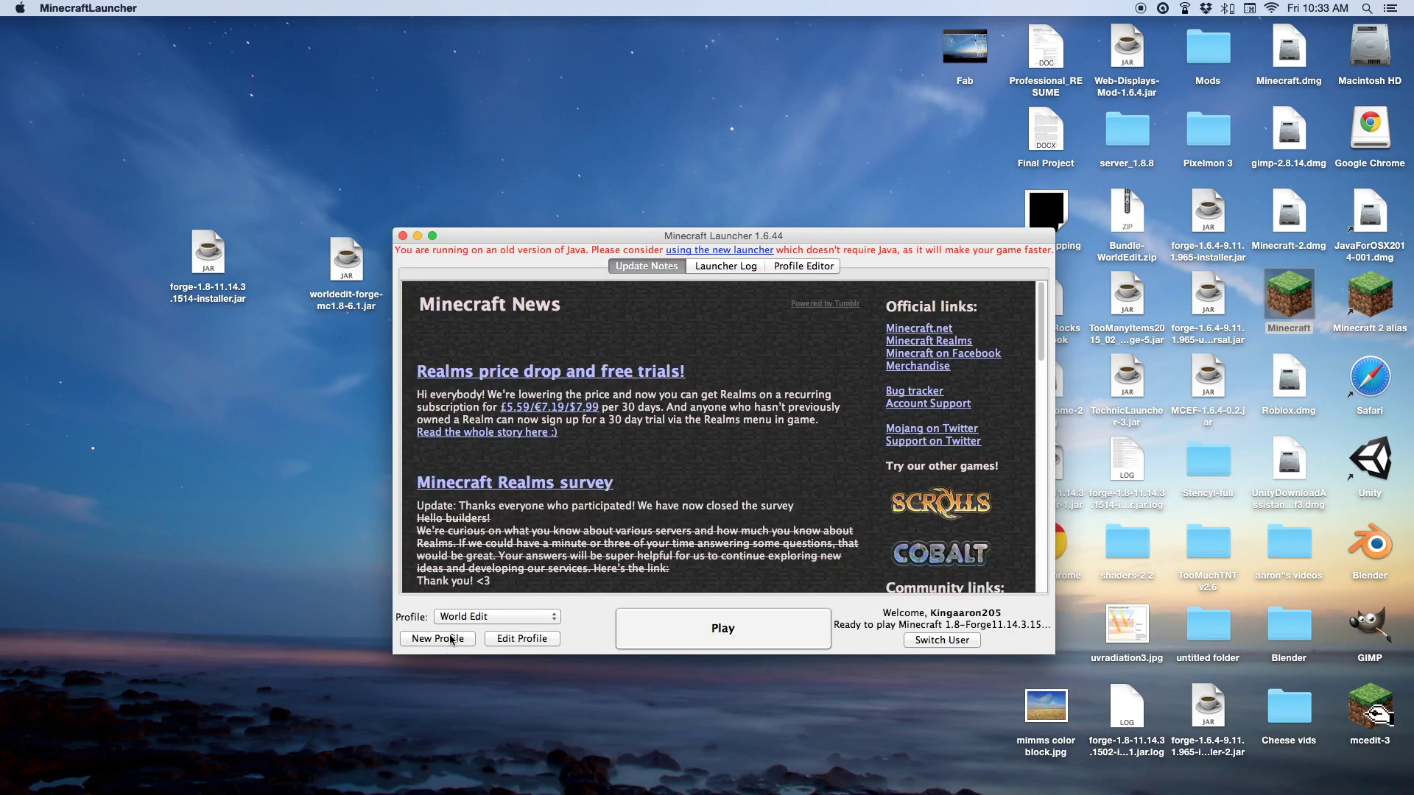
# Open the World Edit profile's settings and set it to Use Latest Version.
pyautogui.click(513, 637)
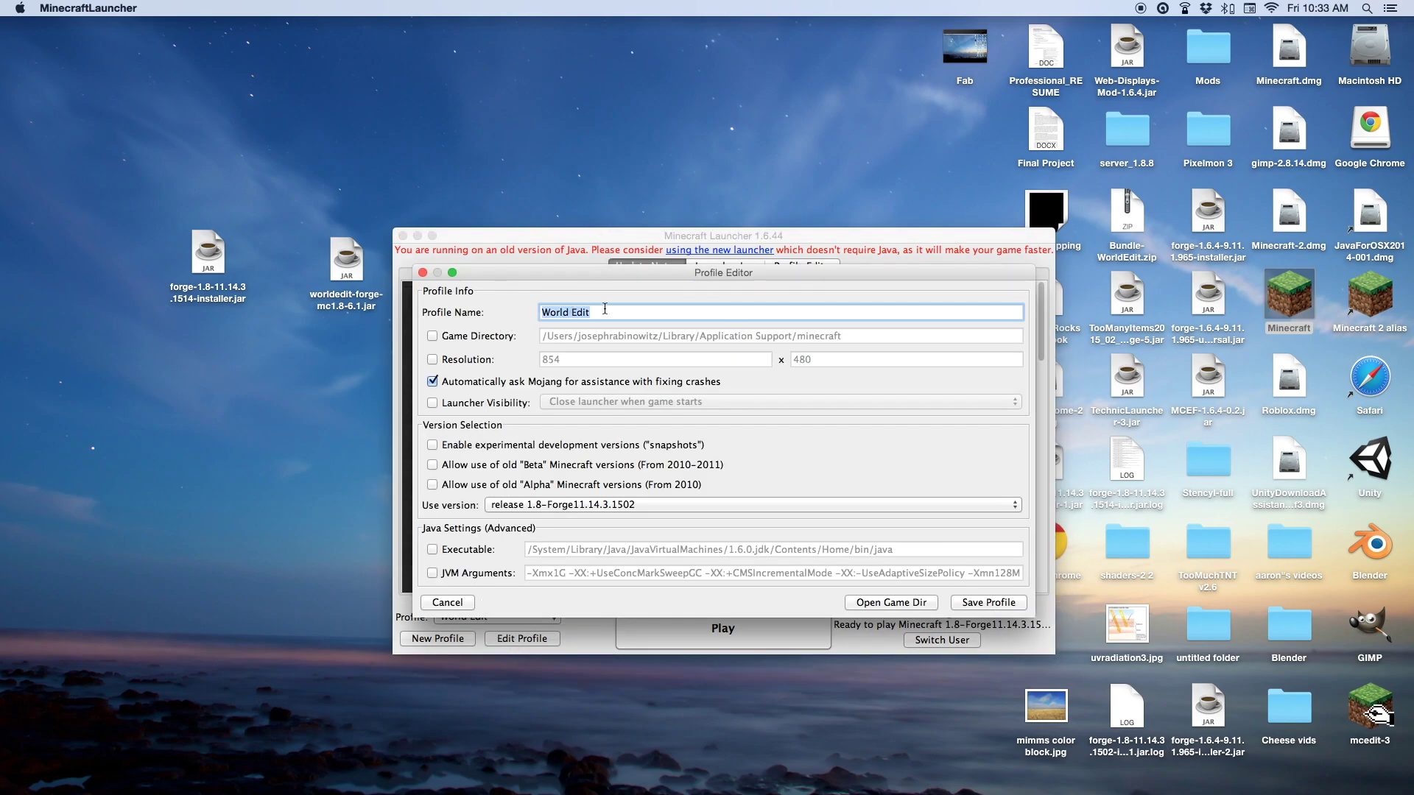
pyautogui.press('Right')
pyautogui.click(492, 508)
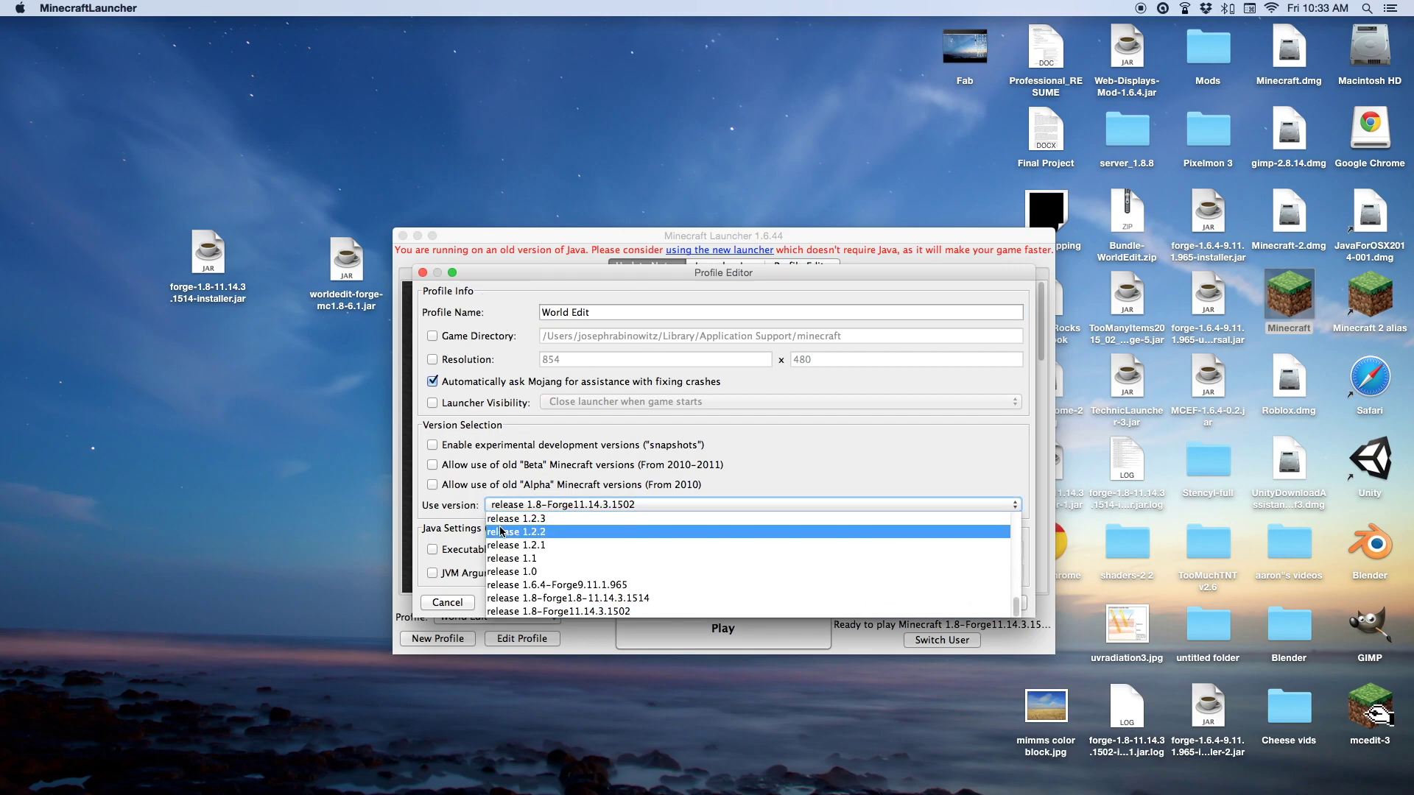
pyautogui.scroll(5, 512, 532)
pyautogui.scroll(5, 520, 531)
pyautogui.scroll(5, 531, 531)
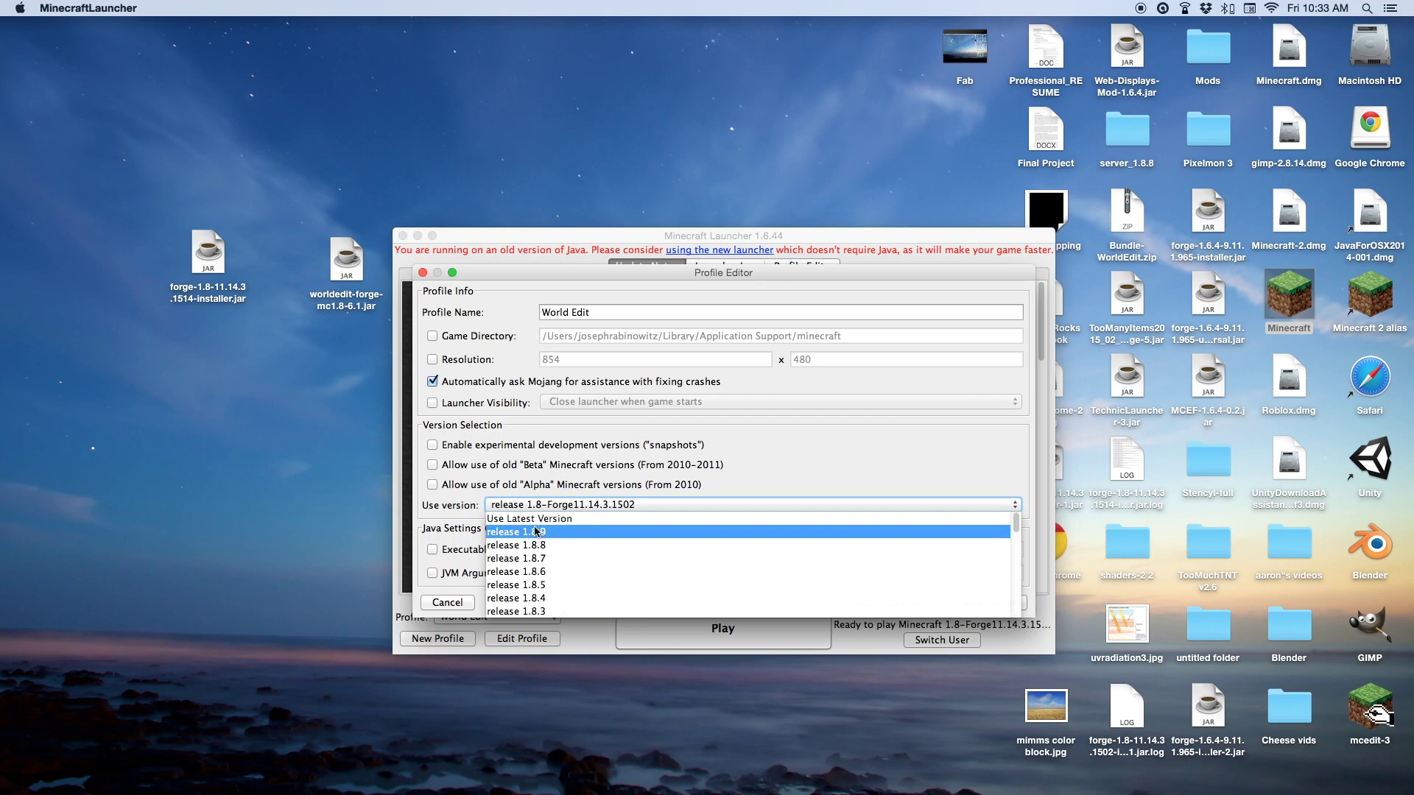
pyautogui.click(536, 532)
pyautogui.click(539, 505)
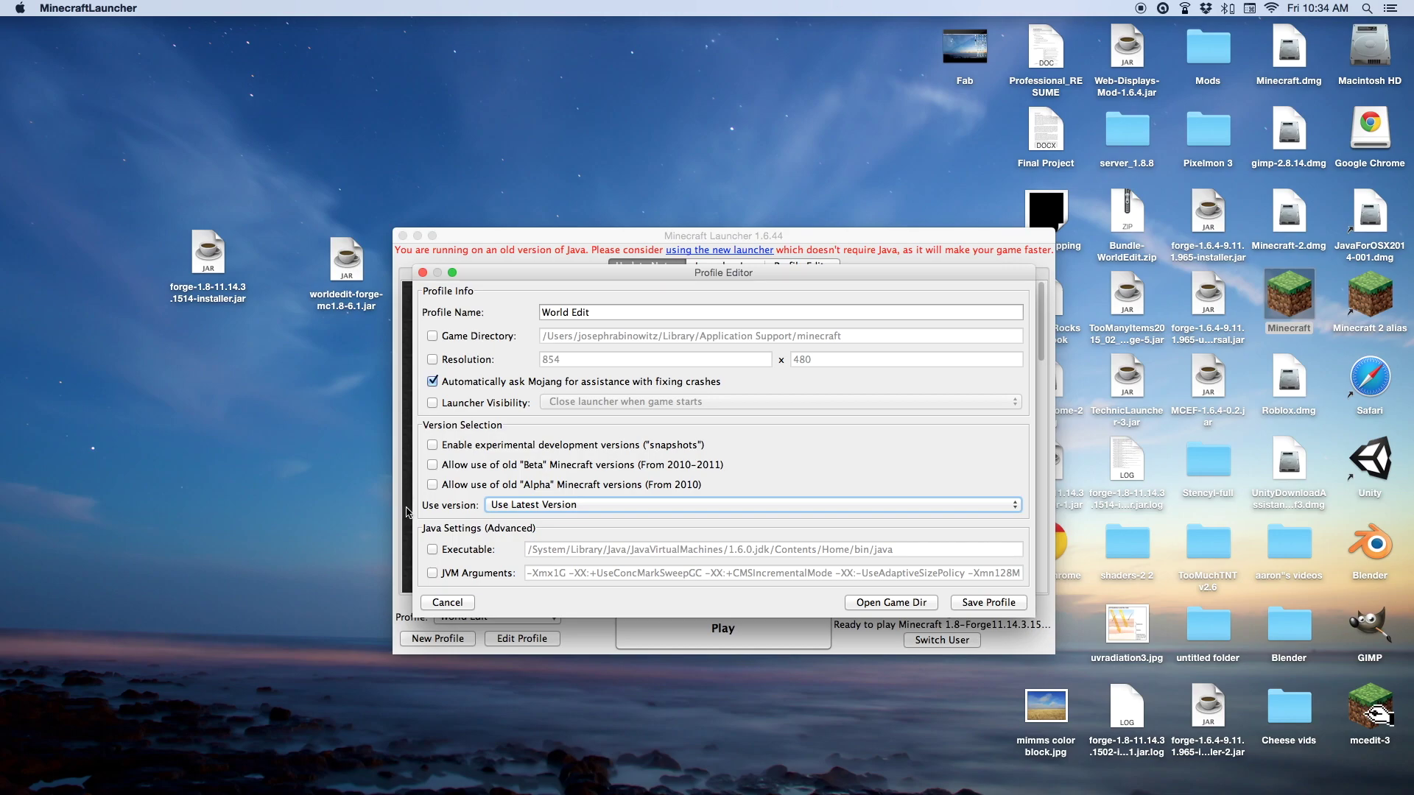
# Switch the profile's version to release 1.8-Forge11.14.3.1502 and save it.
pyautogui.click(502, 507)
pyautogui.scroll(-10, 542, 560)
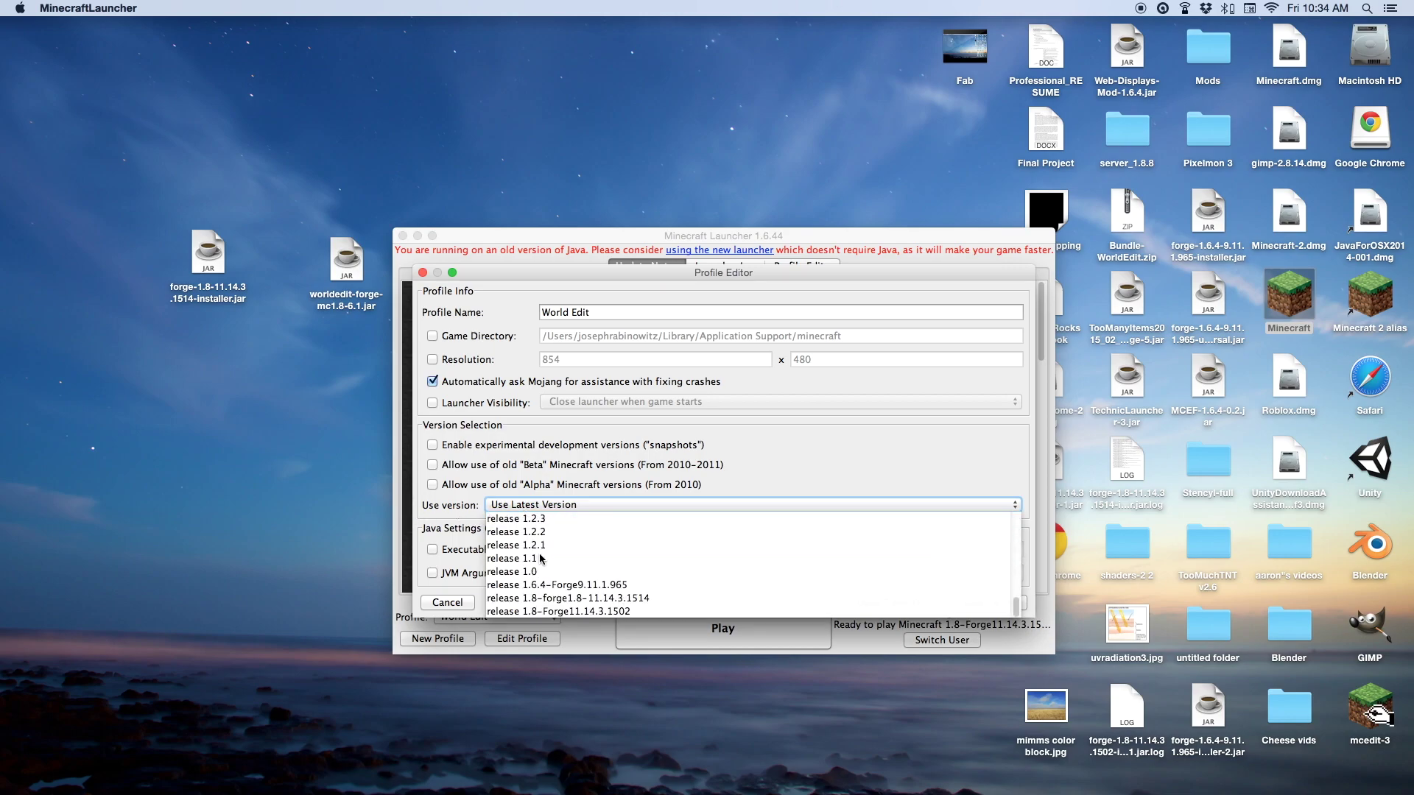
pyautogui.click(391, 541)
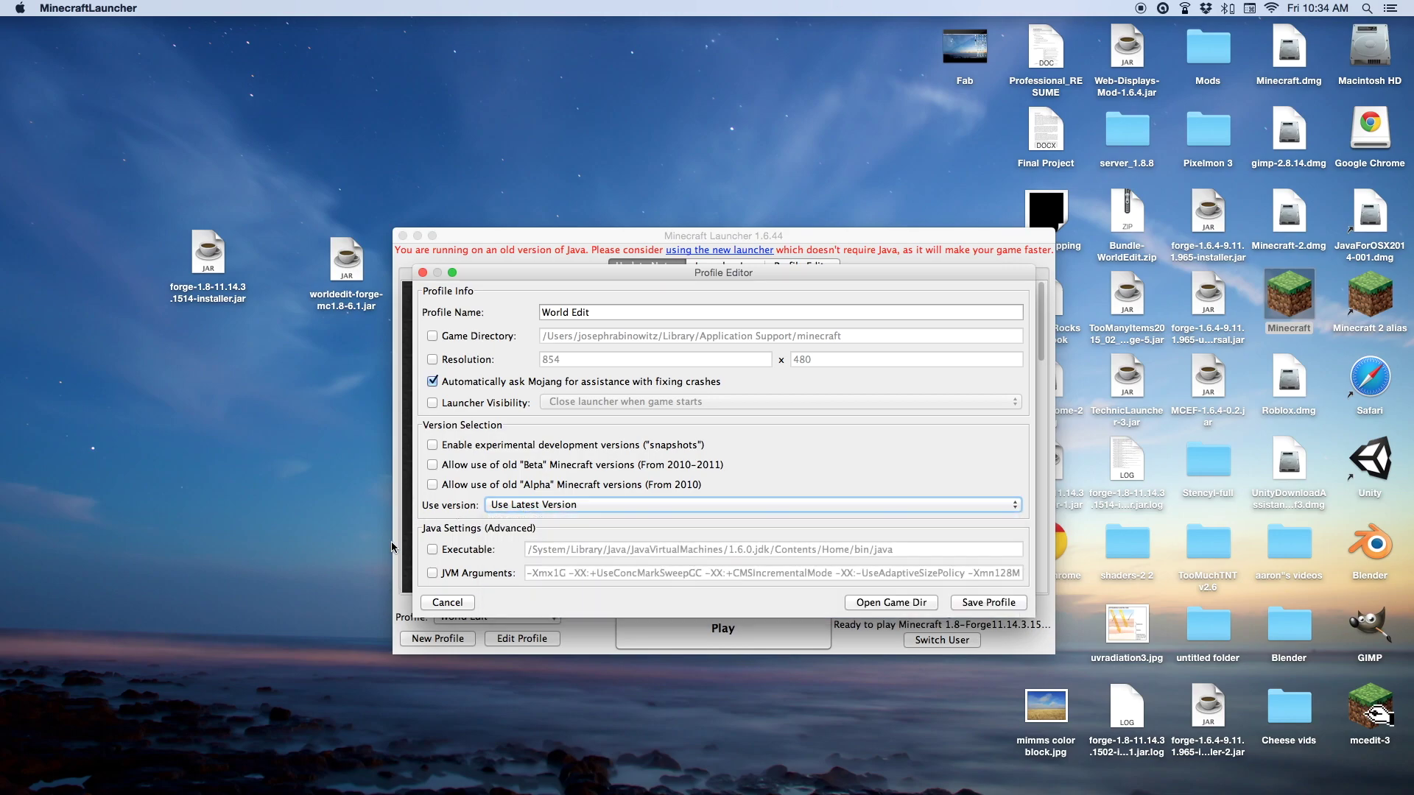
pyautogui.click(533, 504)
pyautogui.scroll(-10, 547, 542)
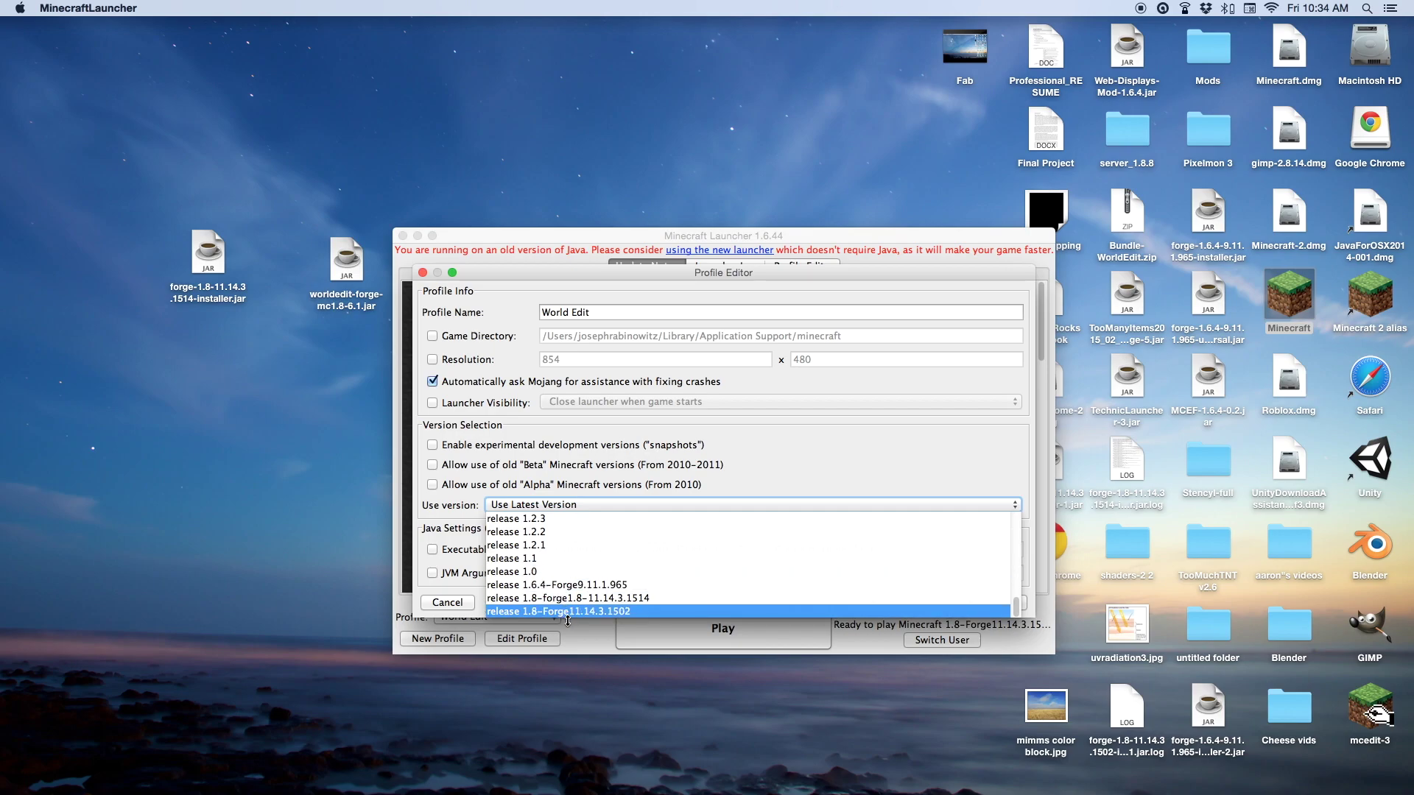
pyautogui.click(592, 612)
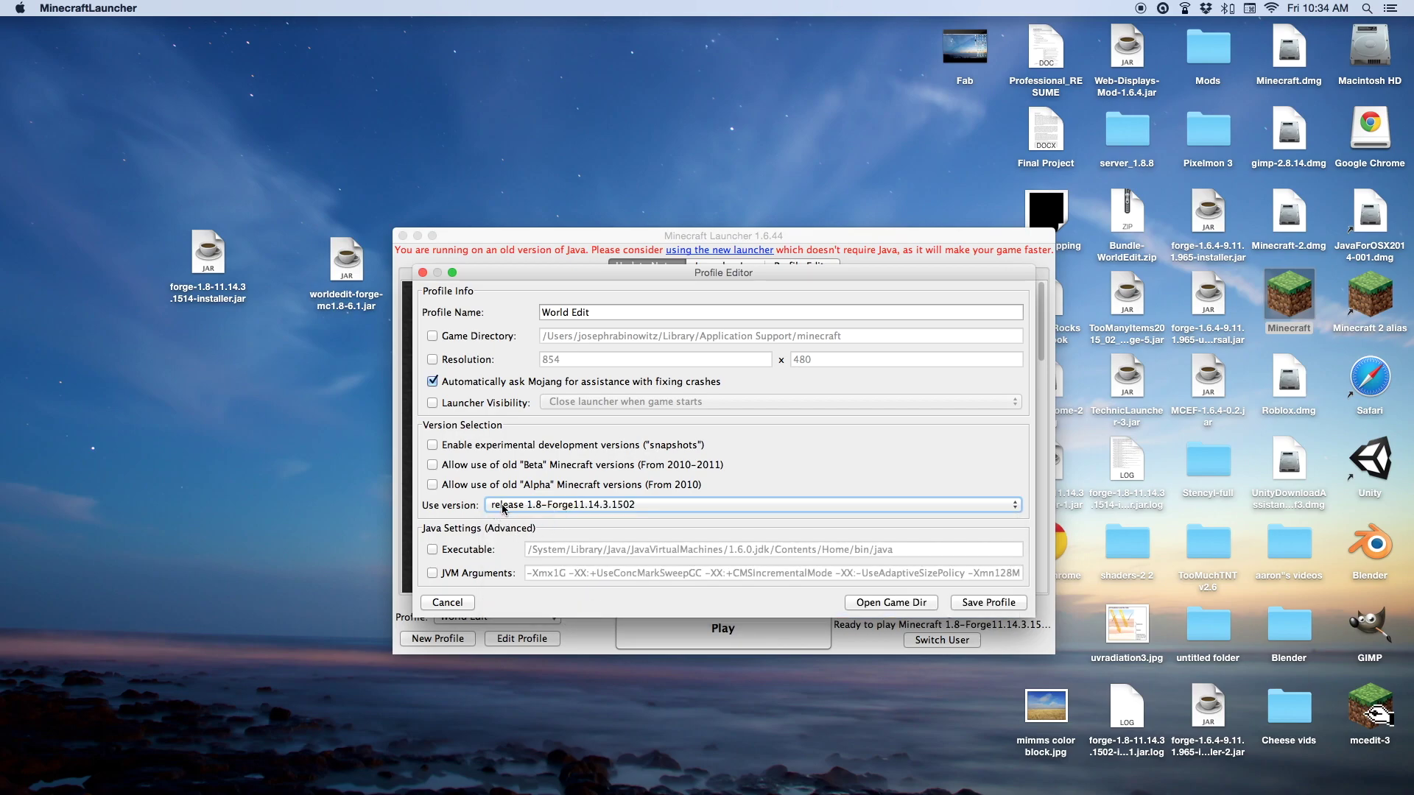
pyautogui.click(994, 603)
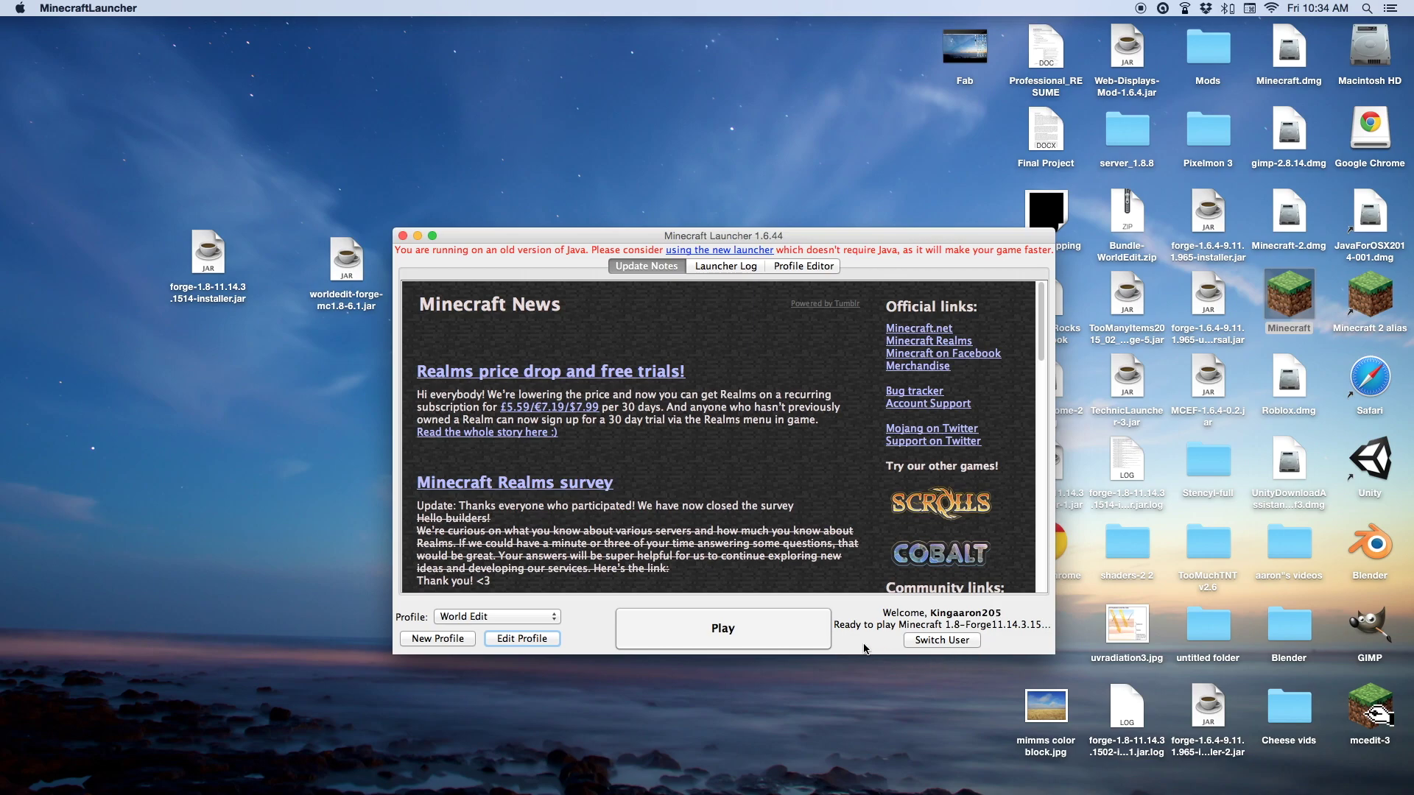
# Play Forge 1.8, review the five-mod list, then quit the game.
pyautogui.click(794, 616)
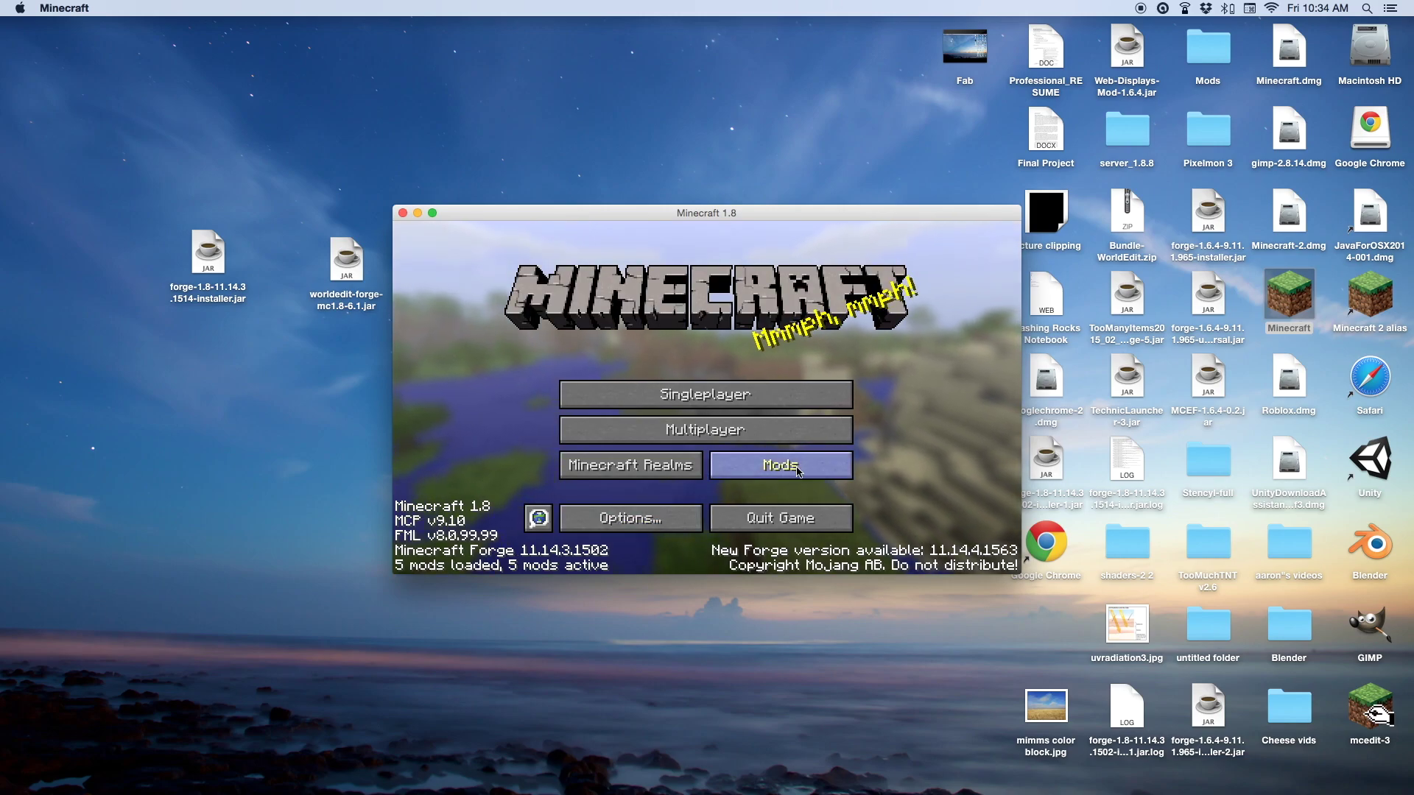
pyautogui.click(756, 474)
pyautogui.scroll(-3, 520, 419)
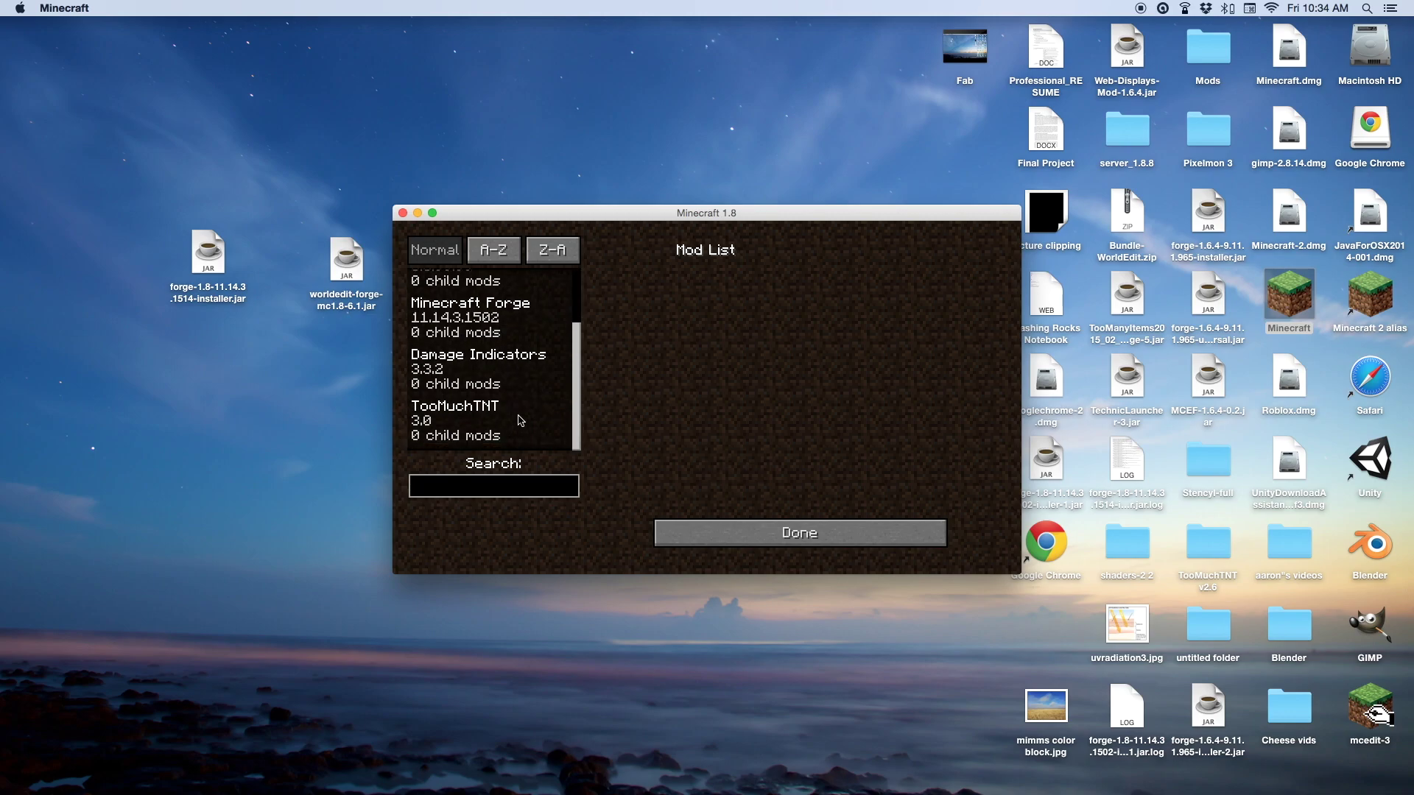
pyautogui.scroll(2, 513, 425)
pyautogui.scroll(2, 510, 426)
pyautogui.scroll(-3, 509, 425)
pyautogui.scroll(3, 466, 430)
pyautogui.click(667, 529)
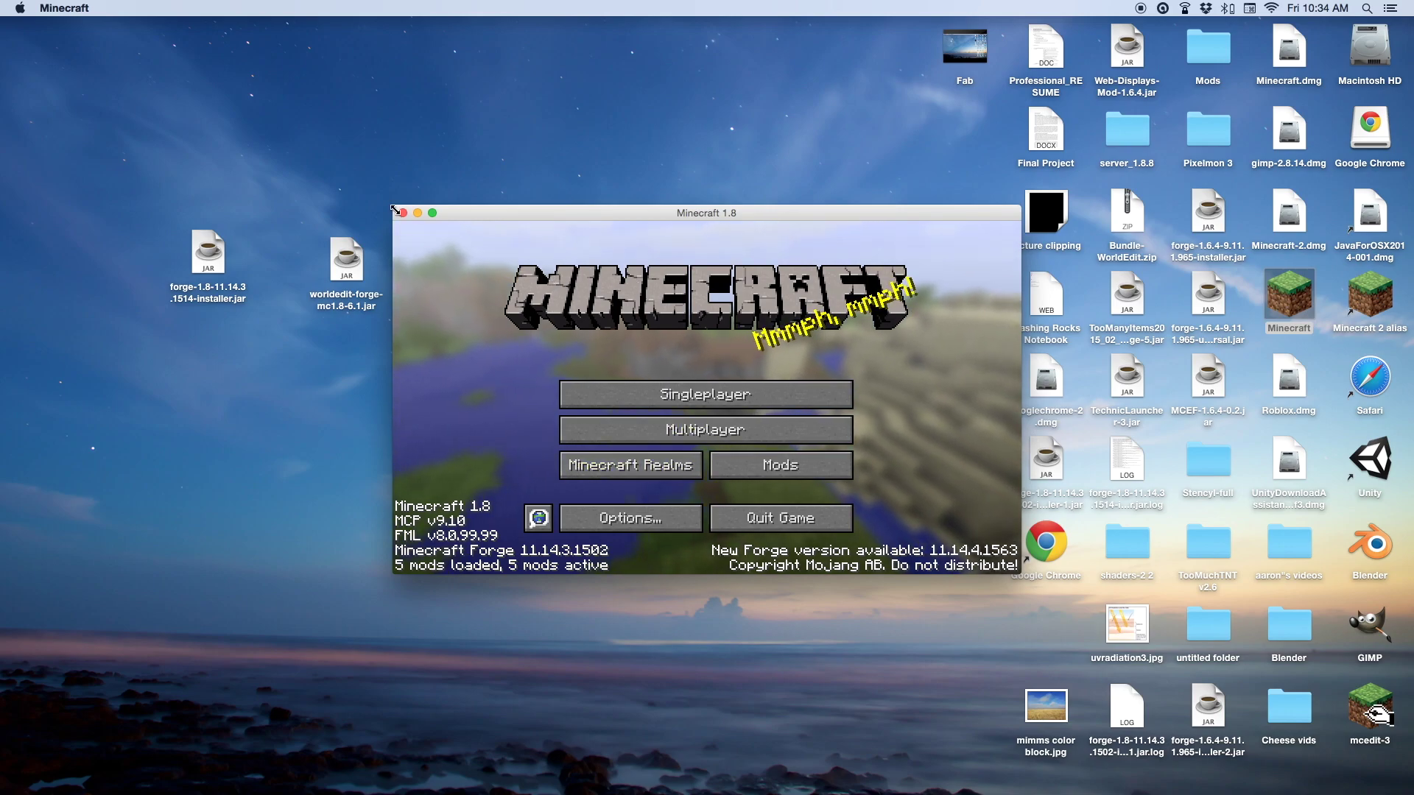
pyautogui.press('super+q')
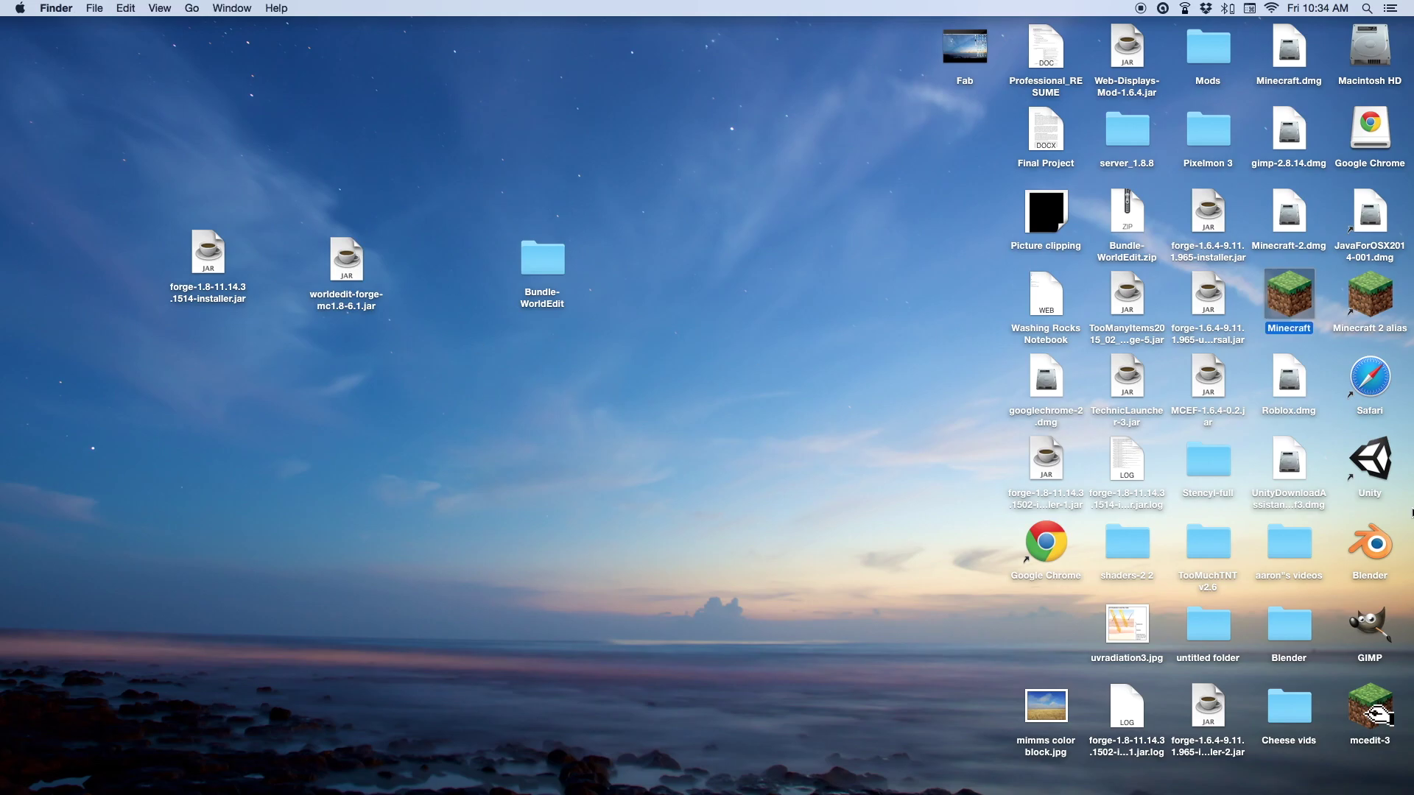
# Navigate from the hidden Library through Application Support and minecraft into mods.
pyautogui.click(572, 425)
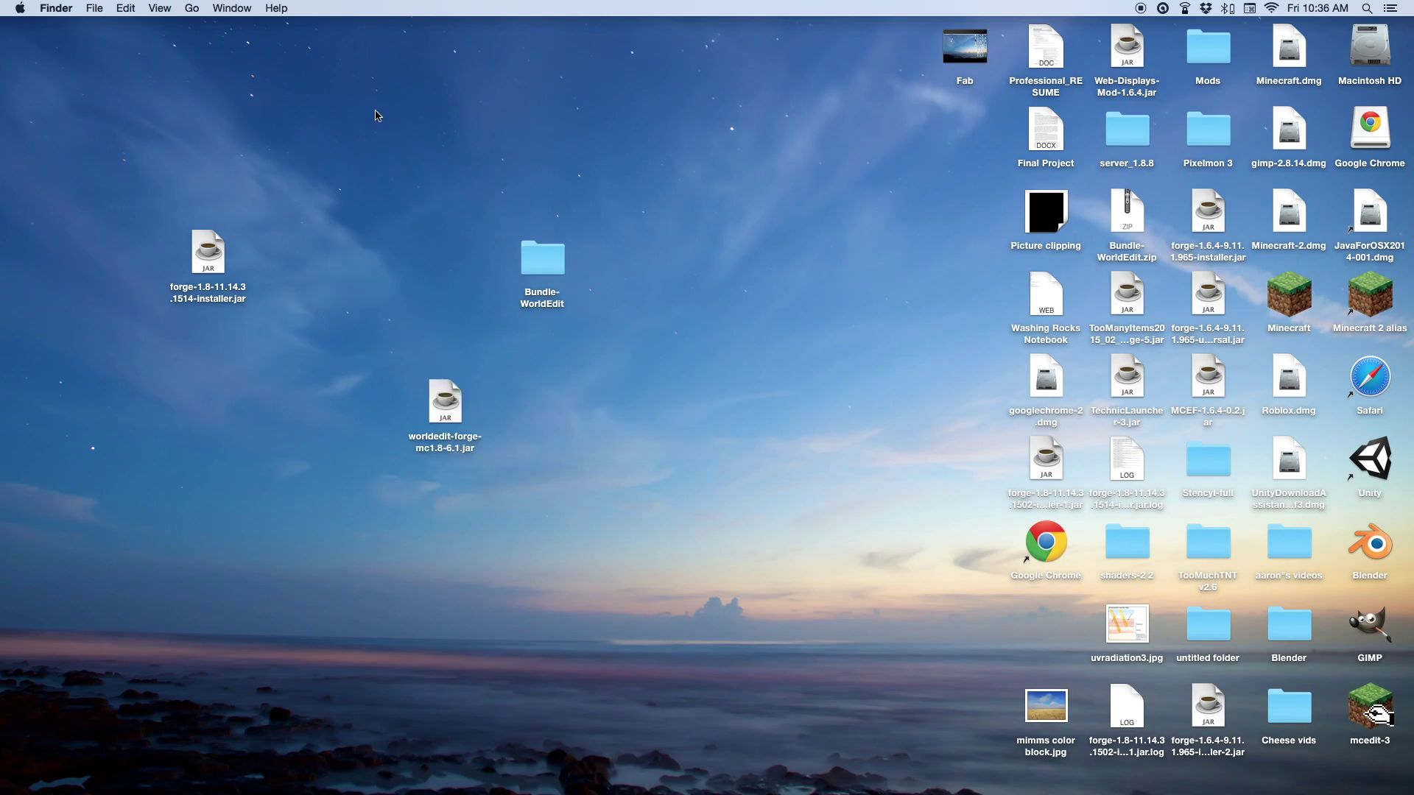
pyautogui.click(201, 11)
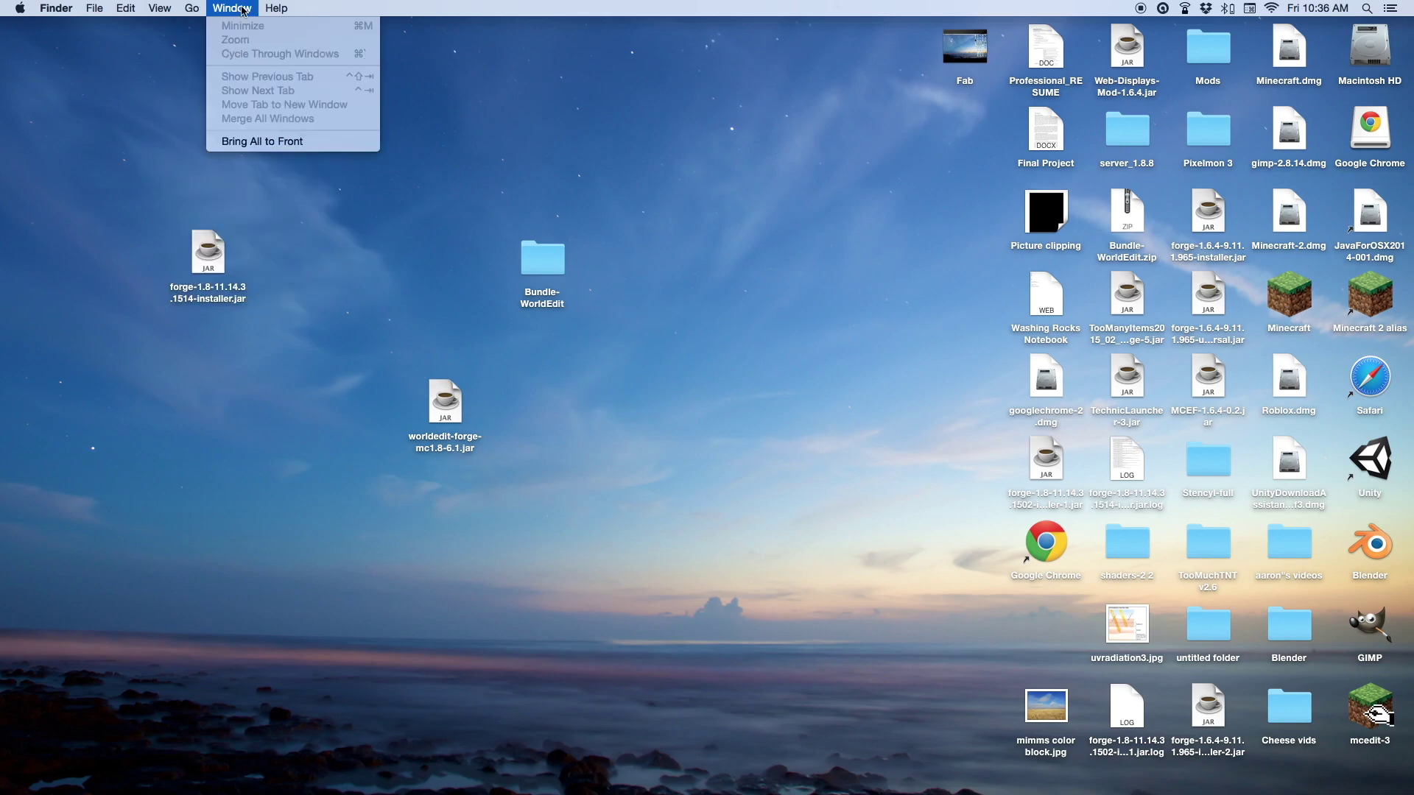
pyautogui.press('alt')
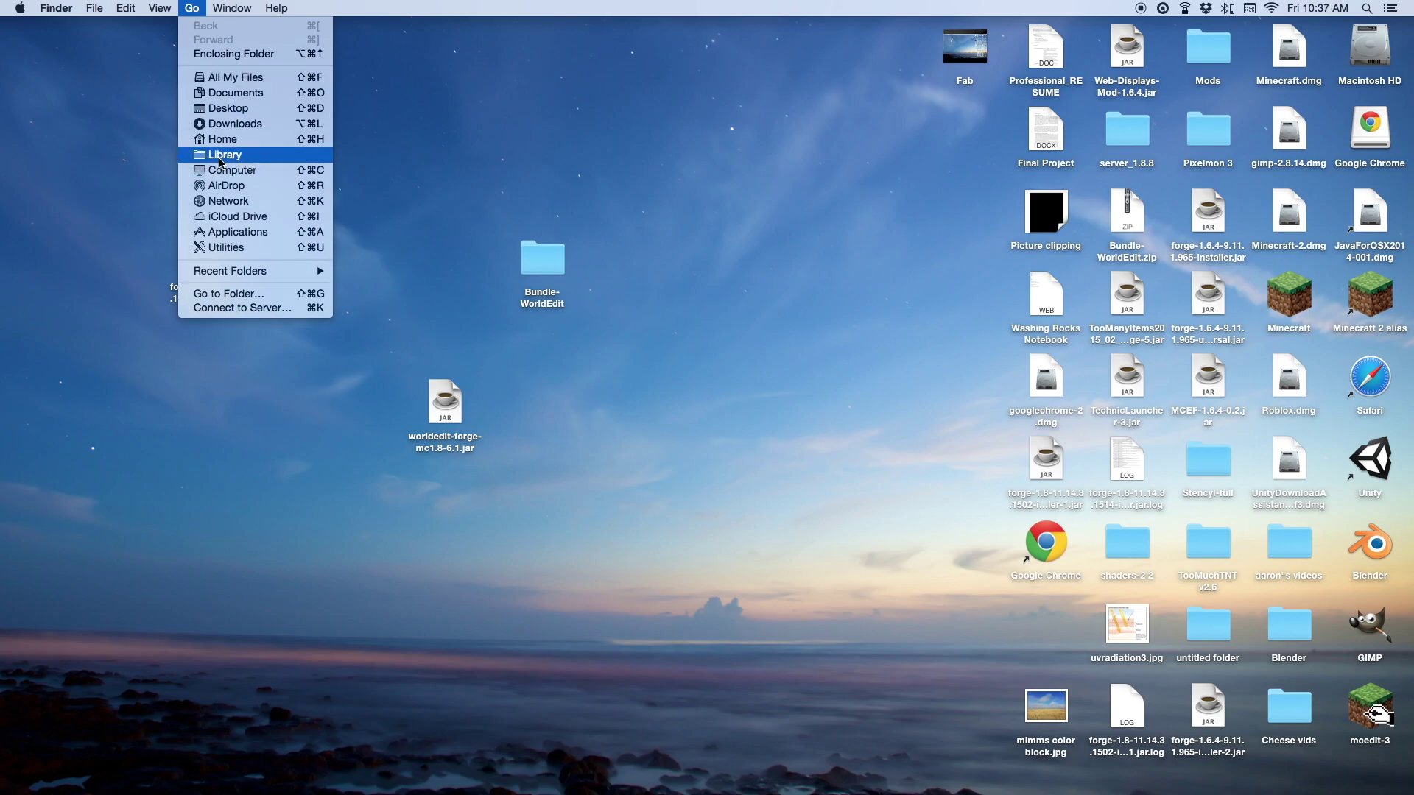
pyautogui.click(224, 157)
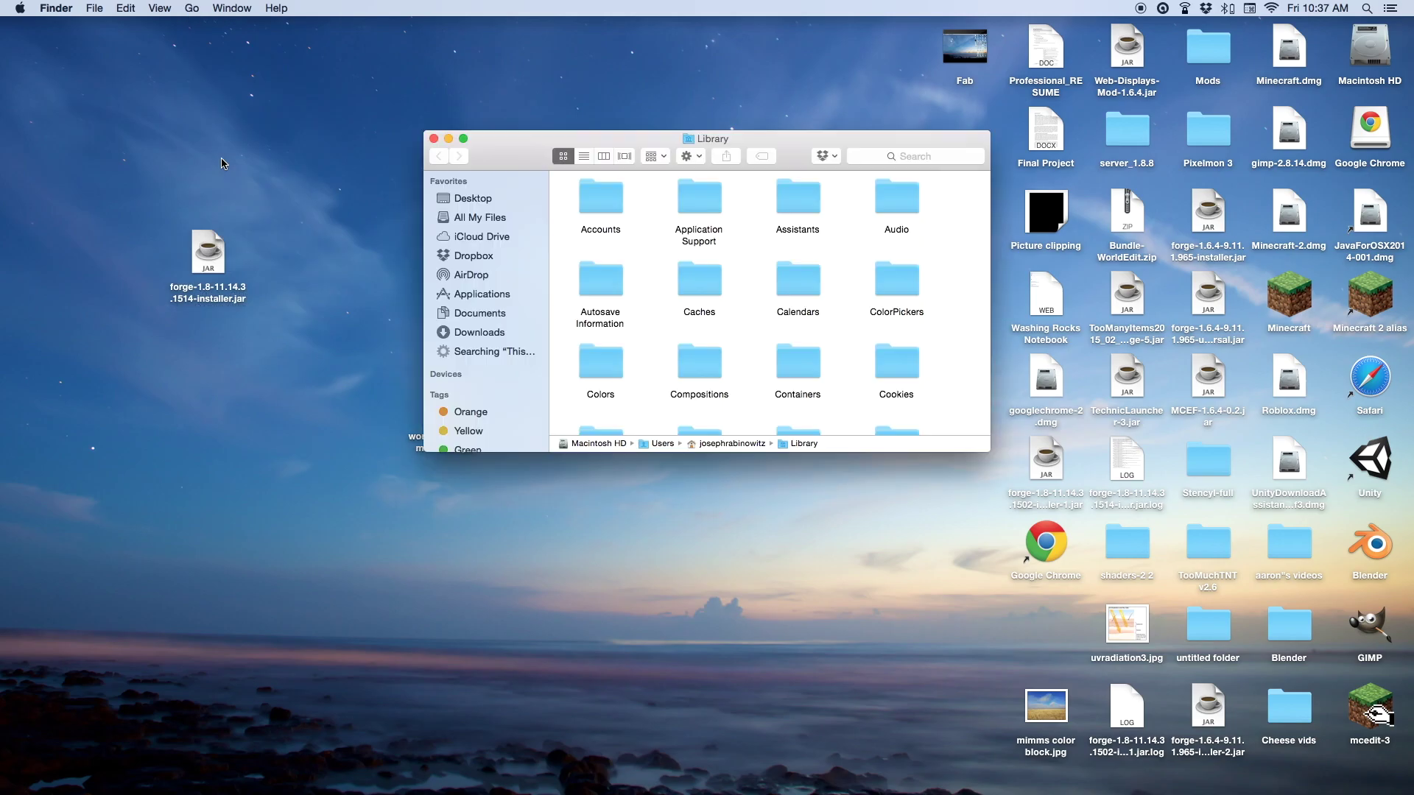
pyautogui.doubleClick(713, 200)
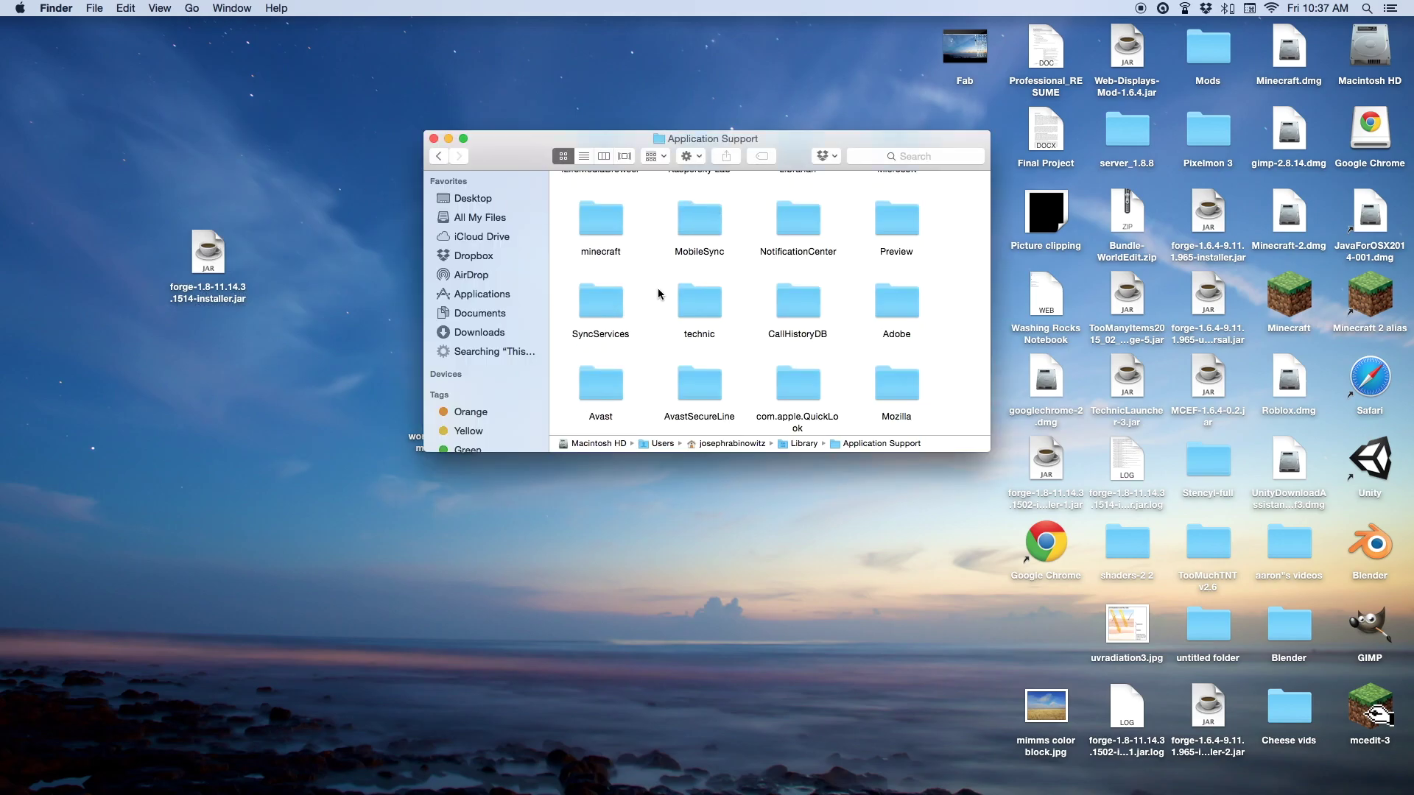
pyautogui.scroll(5, 657, 288)
pyautogui.scroll(-2, 662, 354)
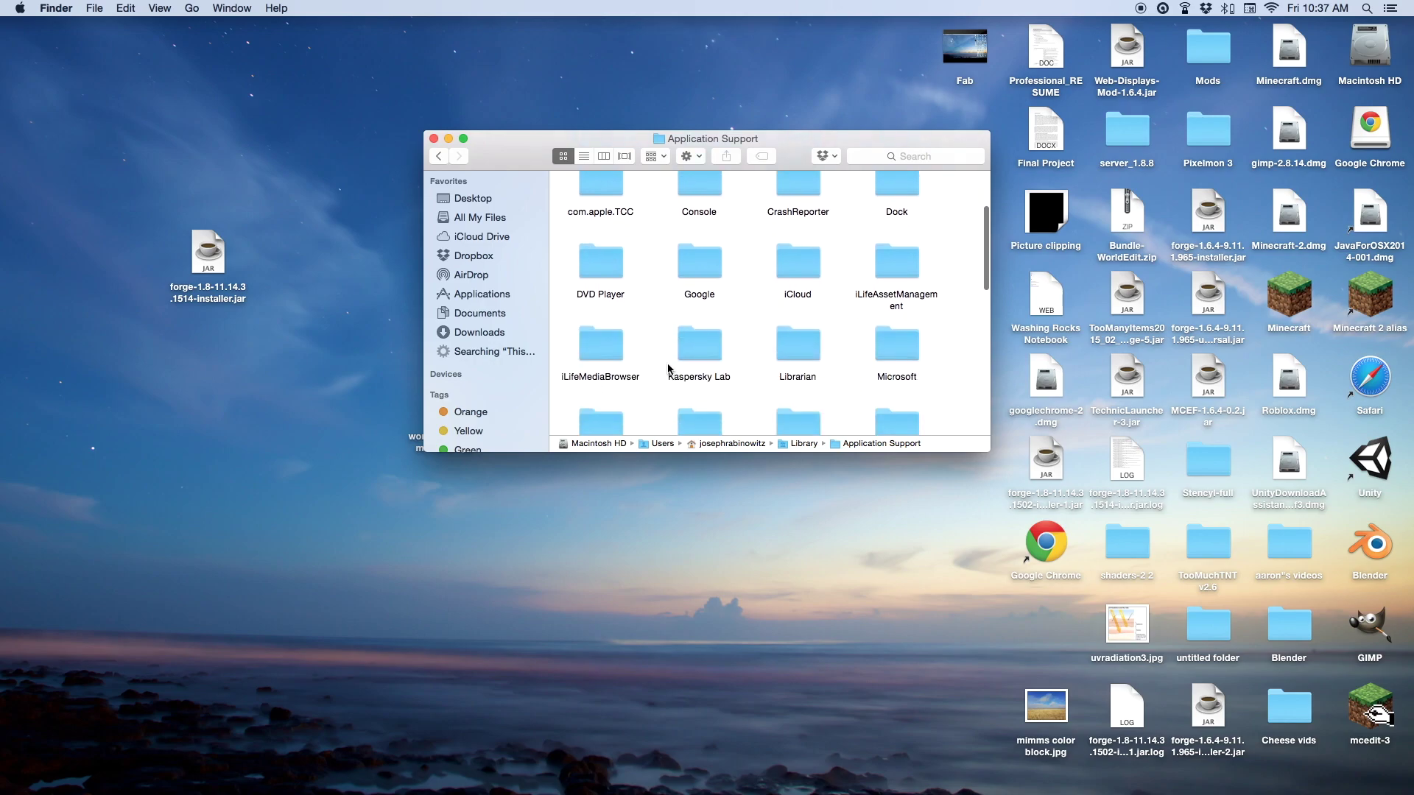
pyautogui.scroll(-2, 667, 367)
pyautogui.doubleClick(621, 355)
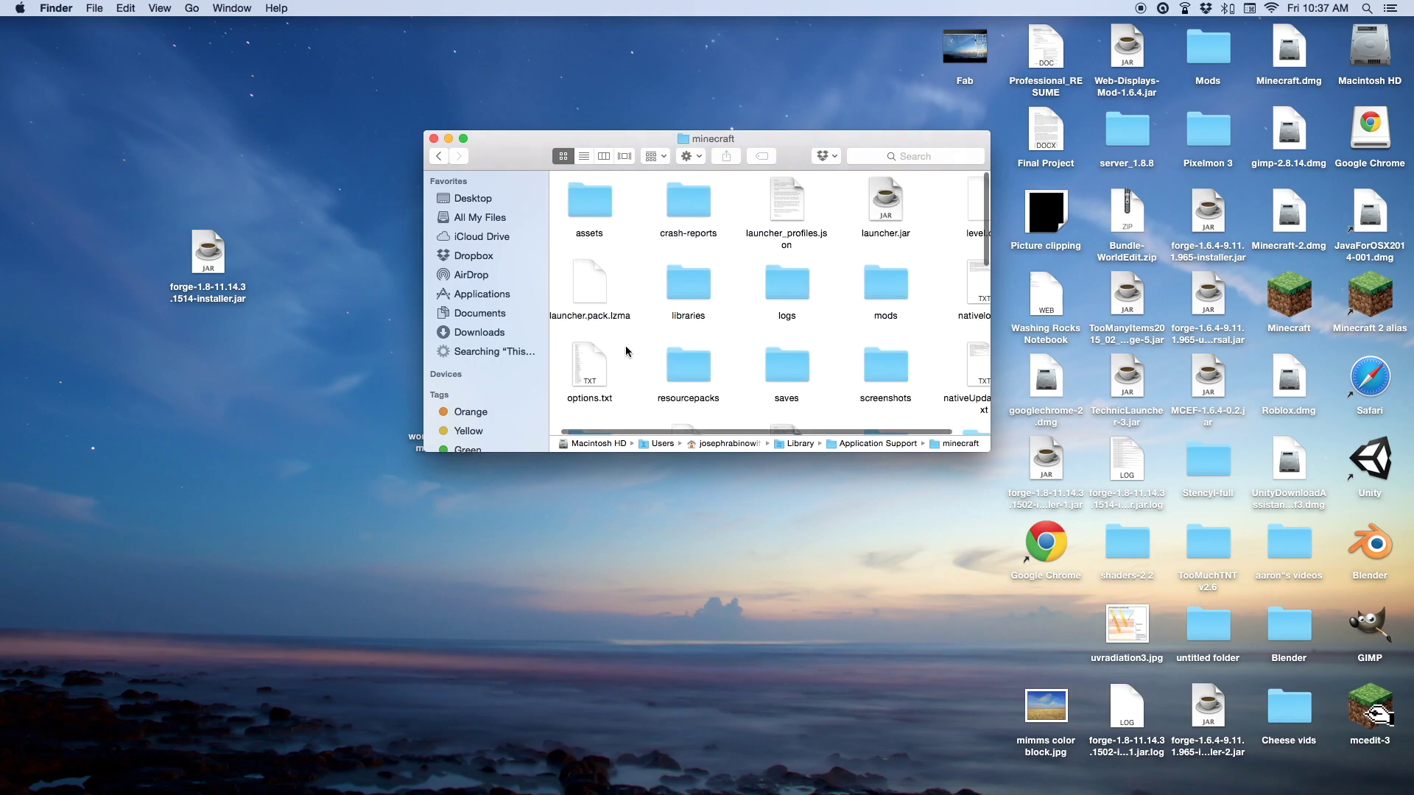
pyautogui.doubleClick(885, 289)
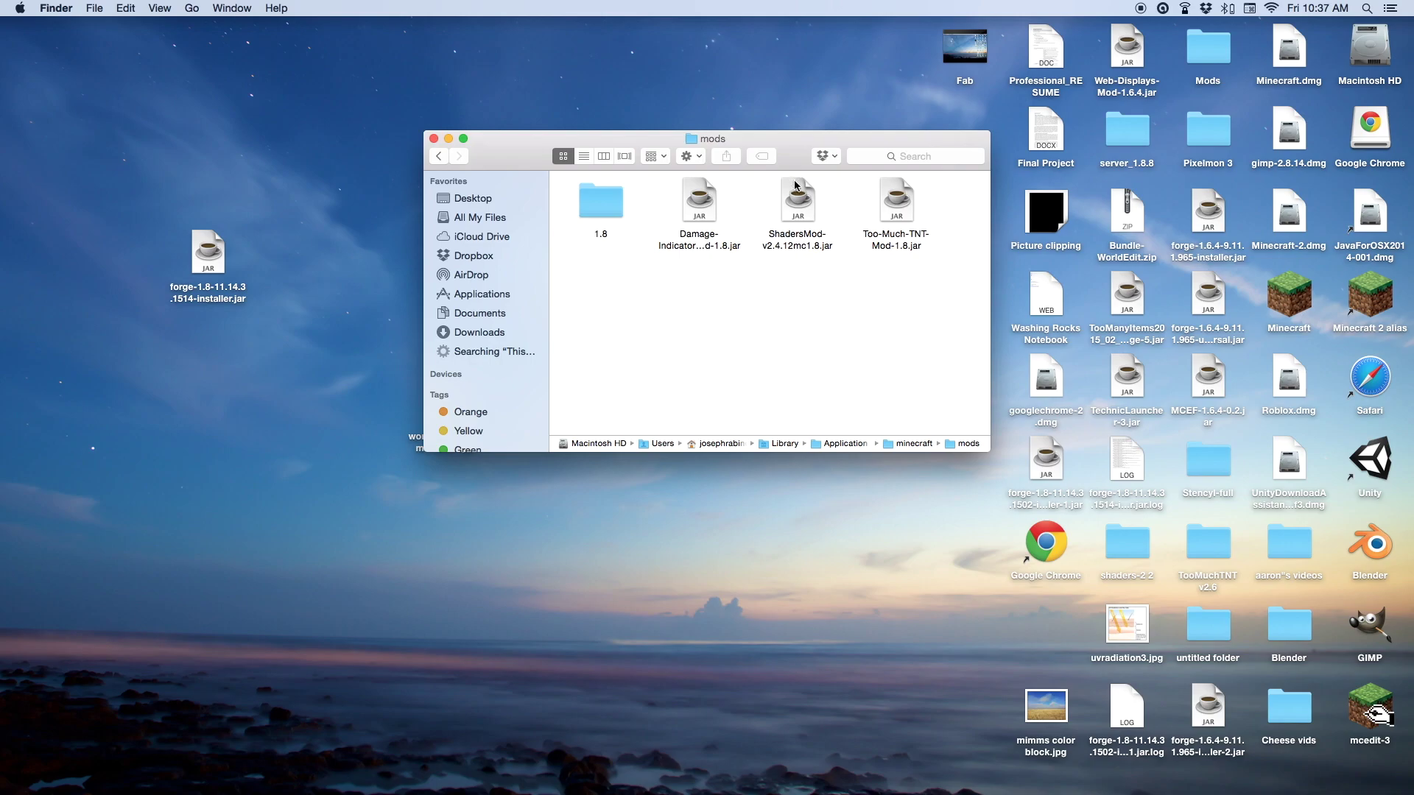
# Drop worldedit-forge-mc1.8-6.1.jar into the mods folder, then close that window.
pyautogui.moveTo(788, 155)
pyautogui.mouseDown()
pyautogui.moveTo(477, 568)
pyautogui.moveTo(499, 516)
pyautogui.mouseUp()
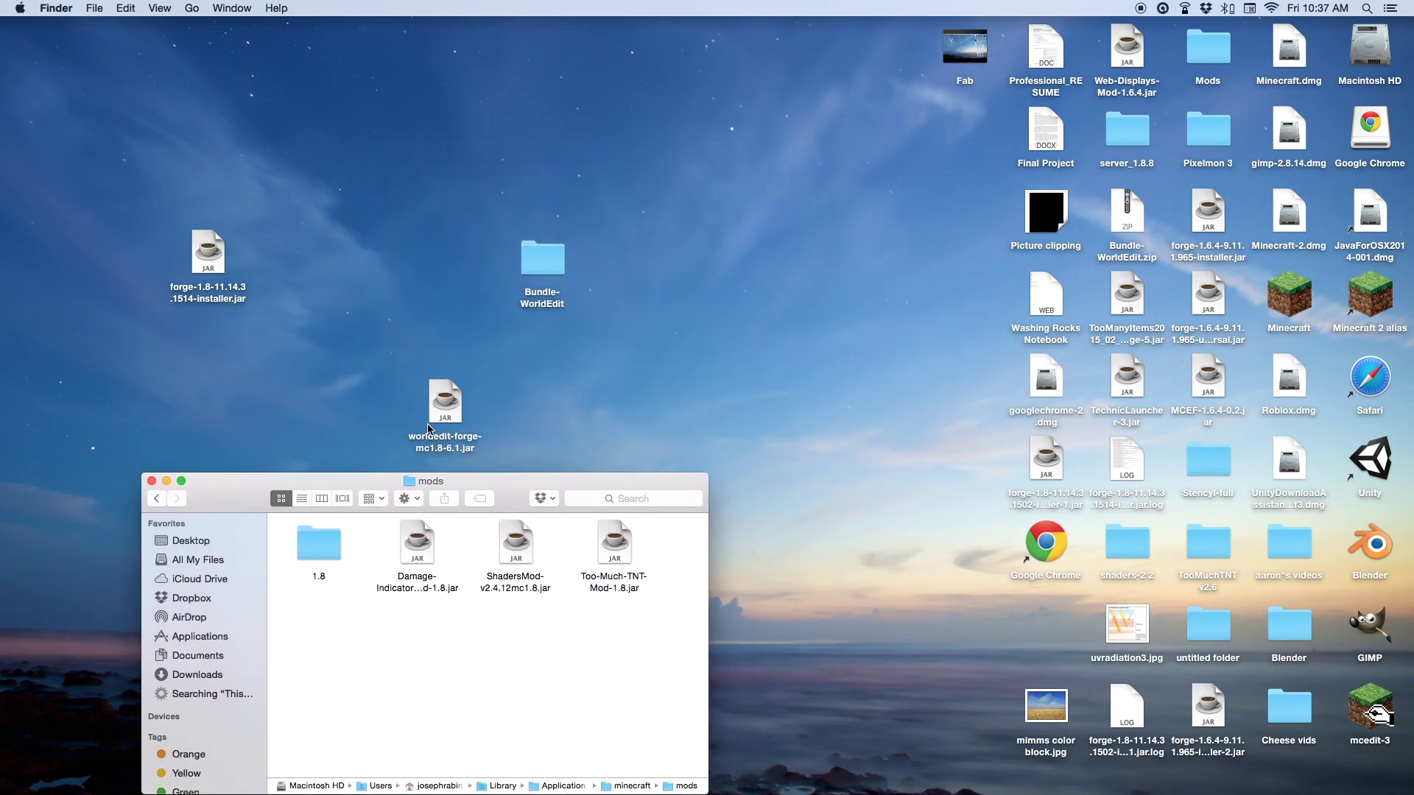
pyautogui.moveTo(429, 429); pyautogui.dragTo(268, 691)
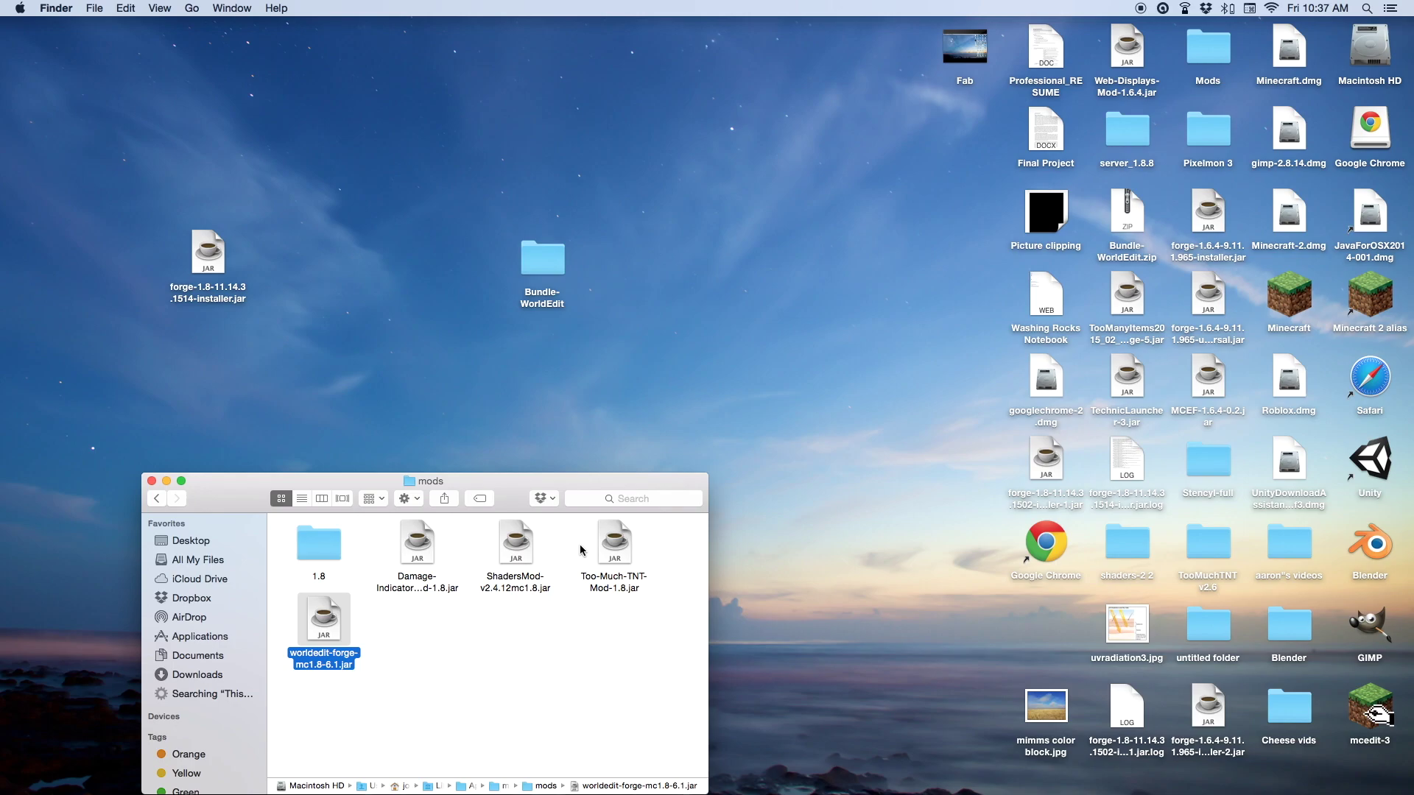
pyautogui.click(792, 626)
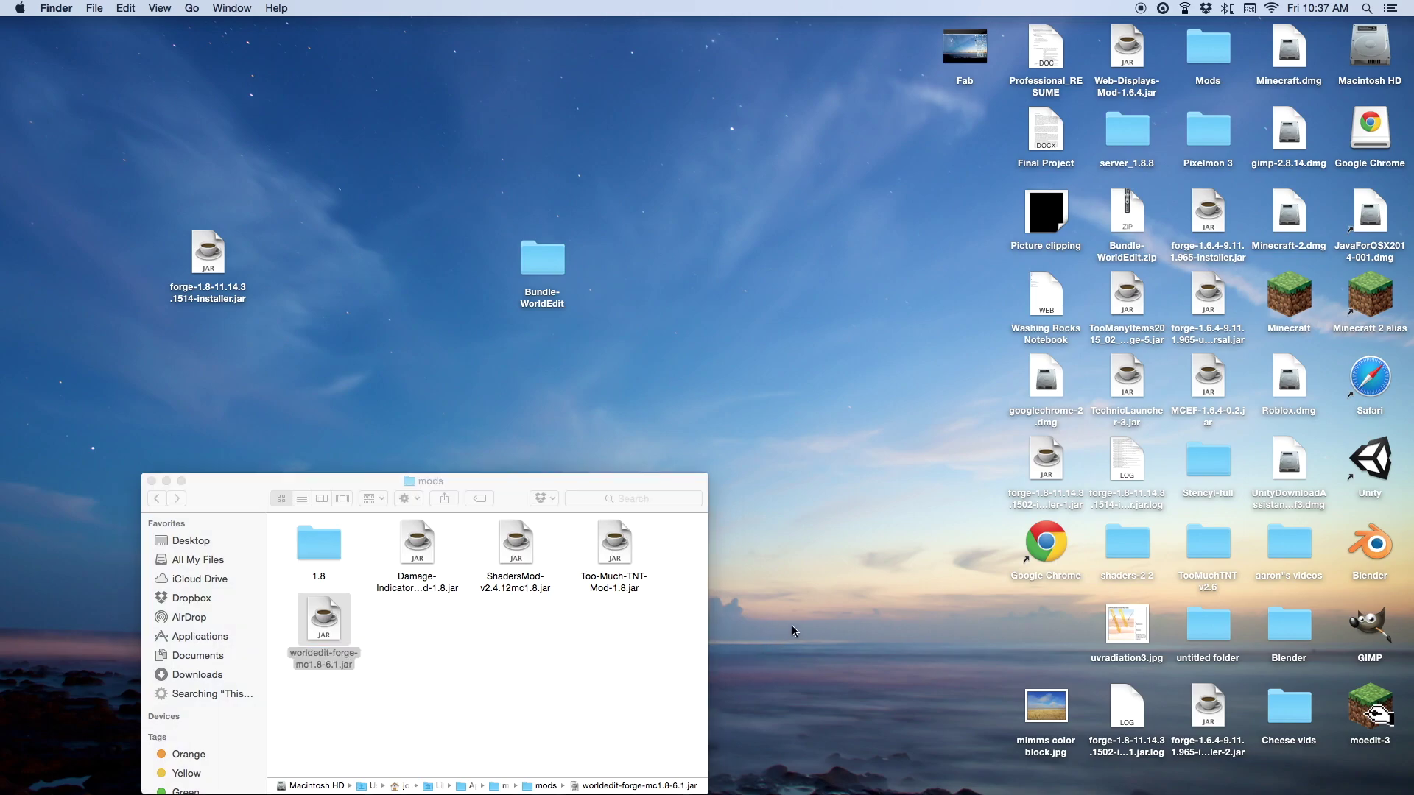
pyautogui.click(640, 631)
pyautogui.click(592, 628)
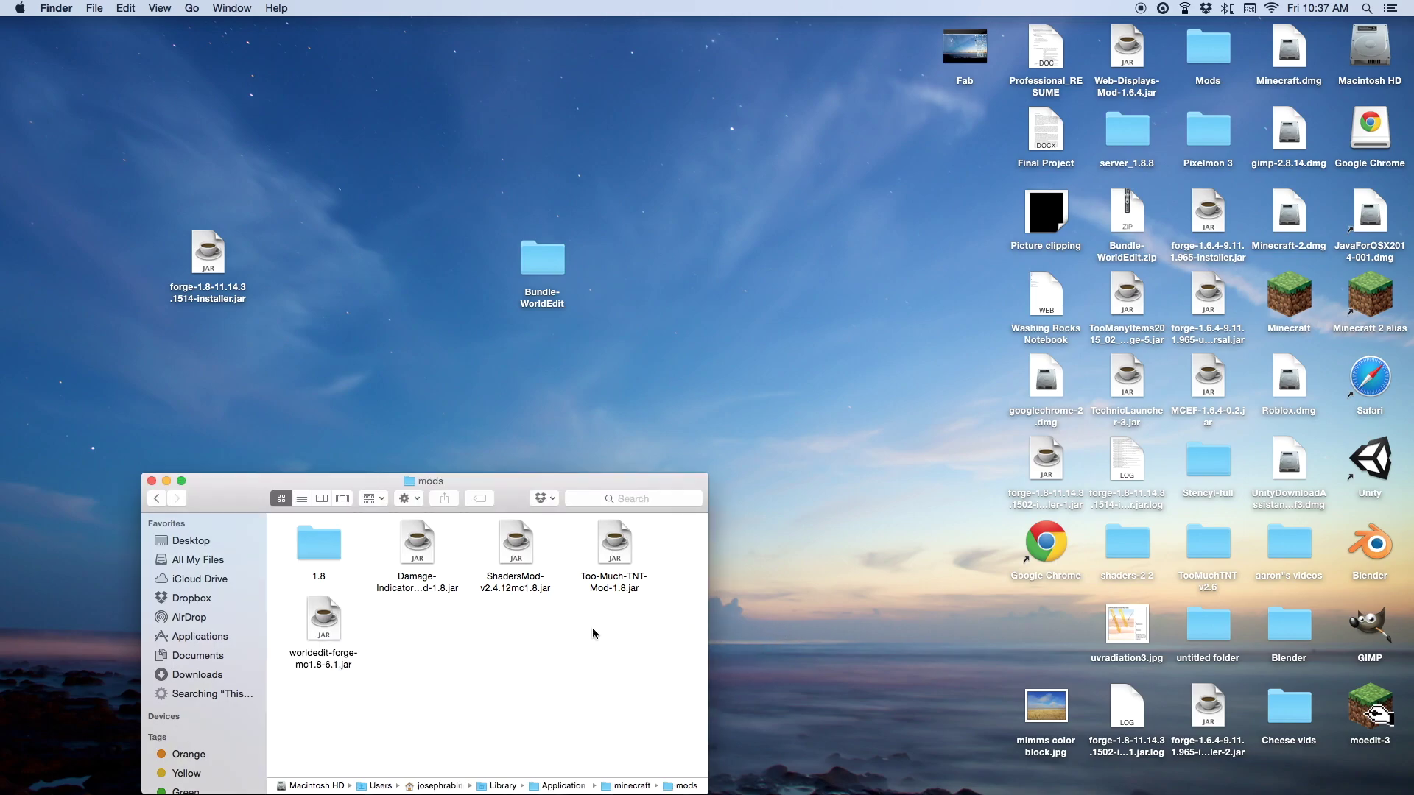
pyautogui.click(150, 482)
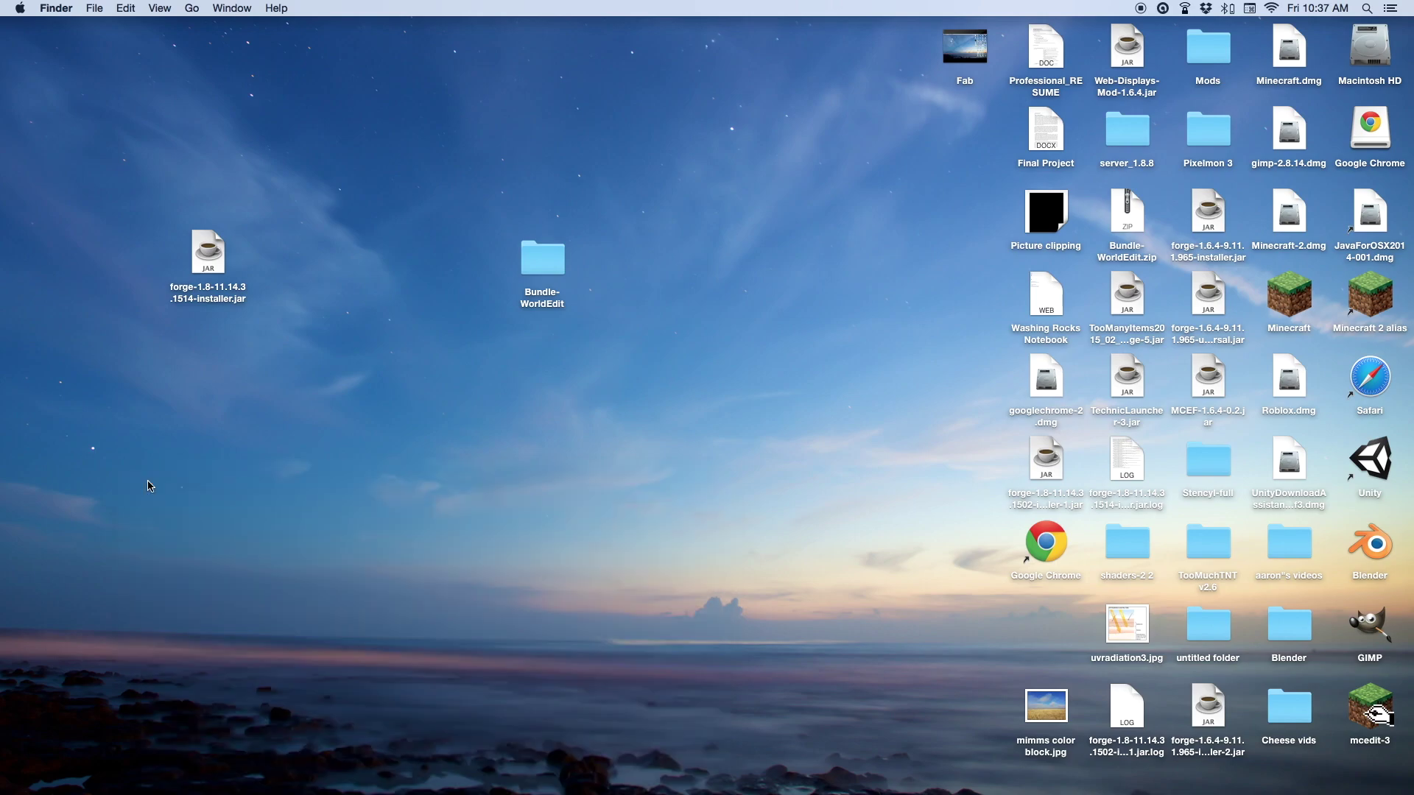
# Reopen the Minecraft Launcher and play the World Edit profile.
pyautogui.doubleClick(1299, 300)
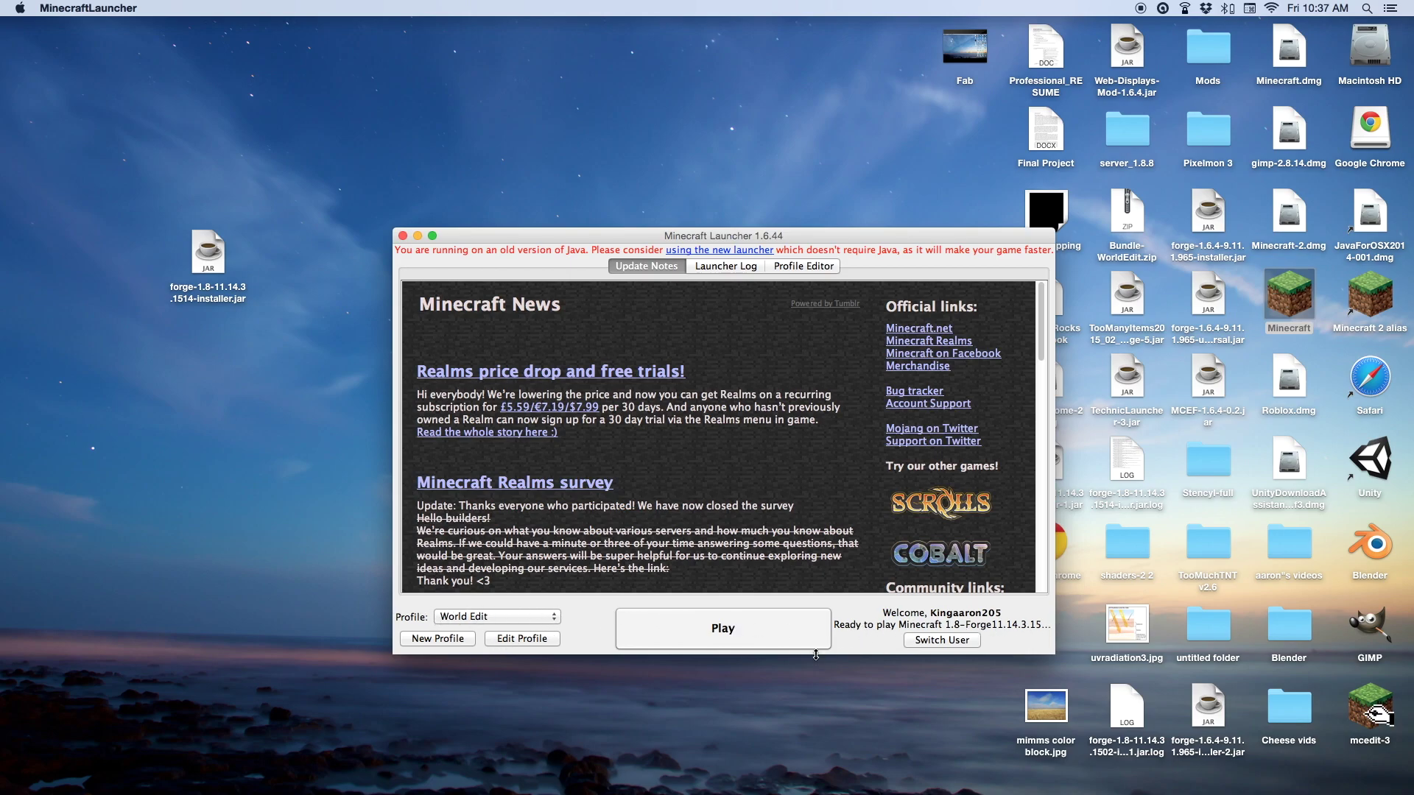
pyautogui.click(702, 627)
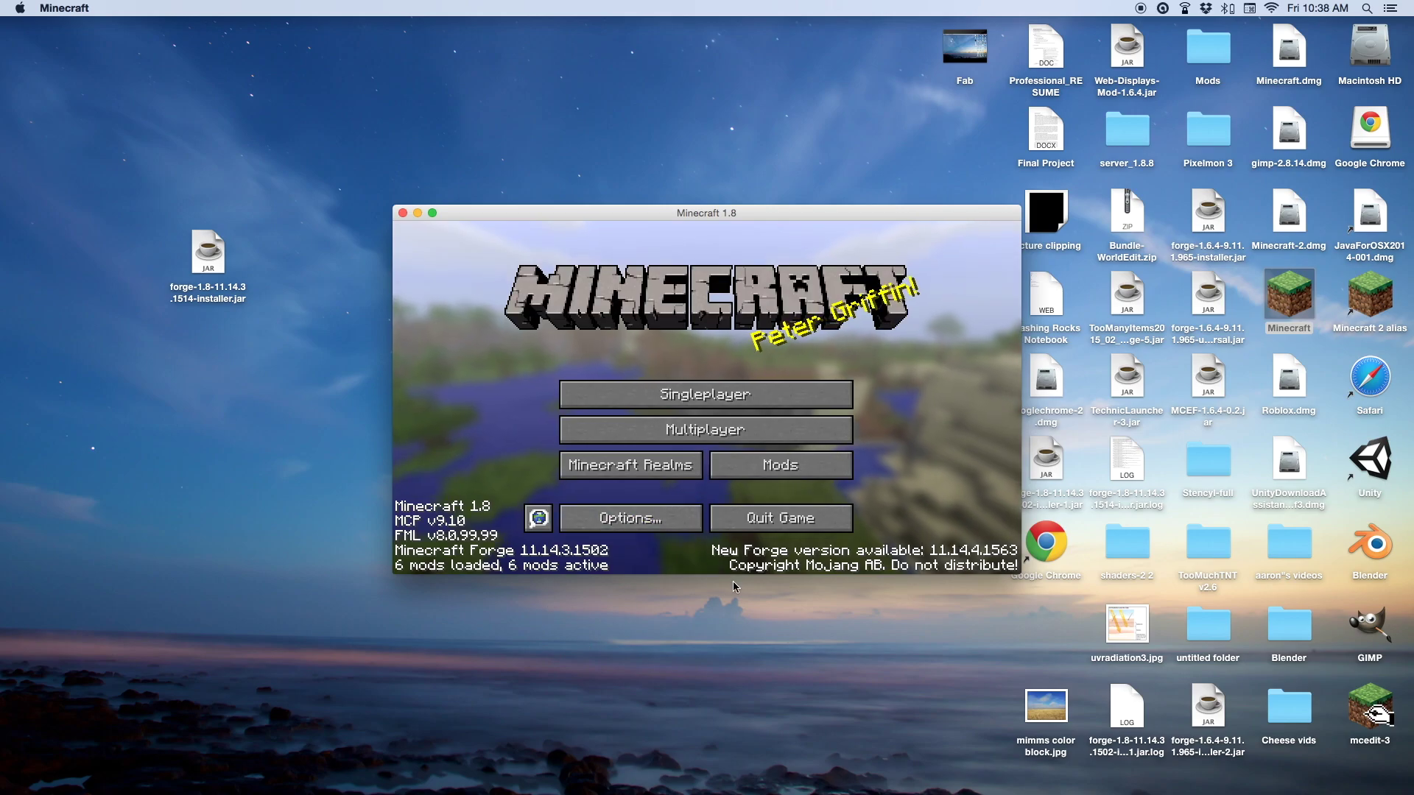
# Check the Mods list for WorldEdit 6.1, then leave the list.
pyautogui.click(790, 473)
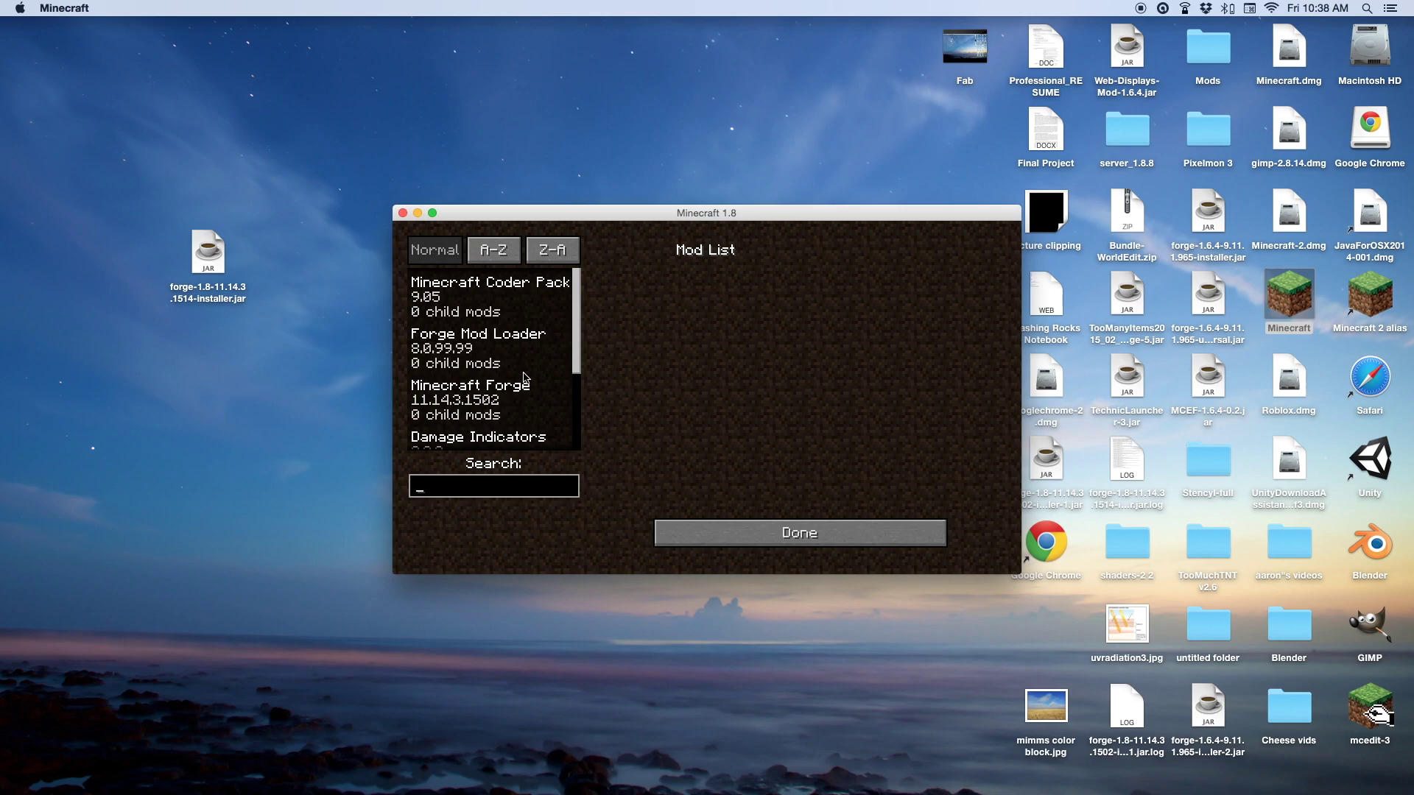
pyautogui.scroll(-2, 525, 378)
pyautogui.scroll(-1, 525, 378)
pyautogui.scroll(-1, 524, 379)
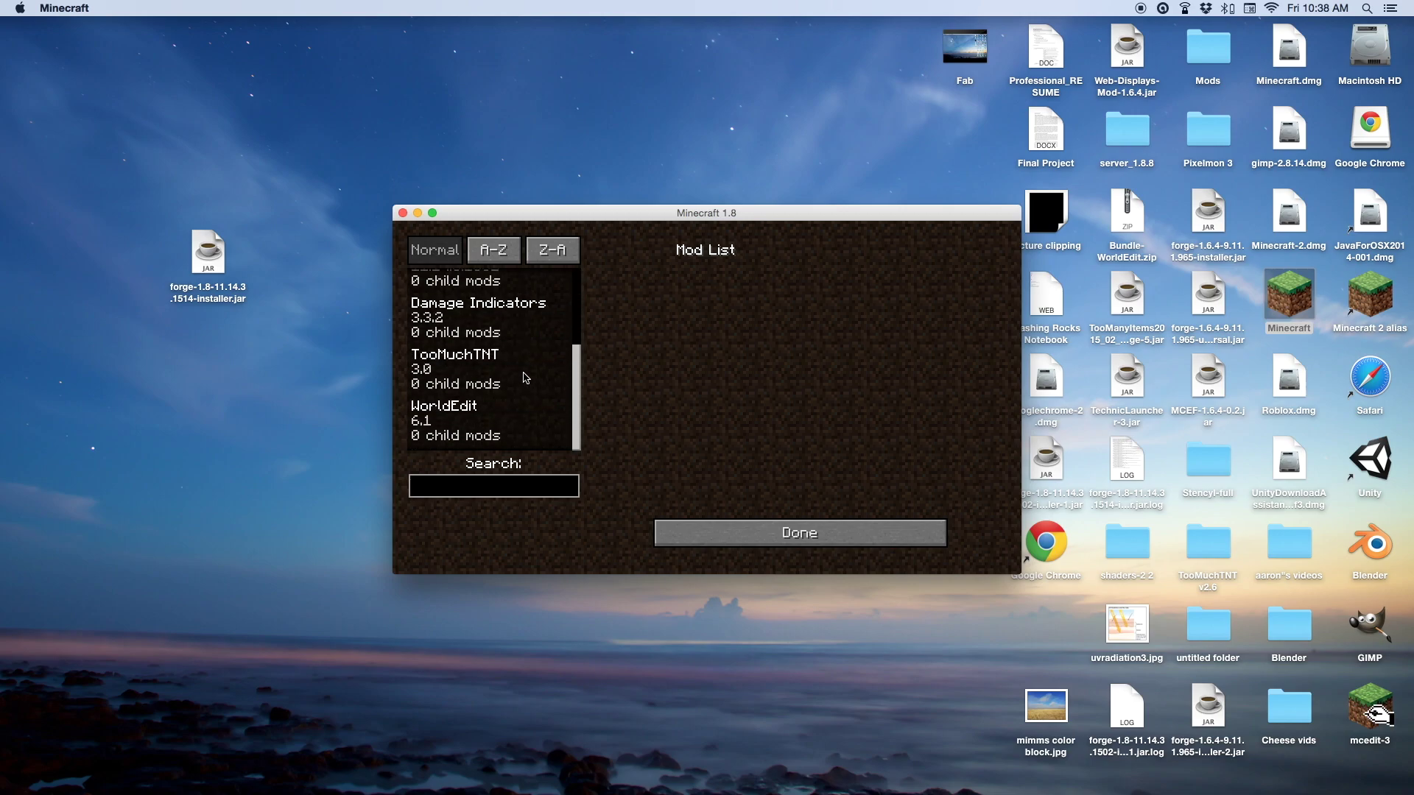
pyautogui.click(781, 540)
# Load the World Edit Test world from the Singleplayer list.
pyautogui.click(705, 398)
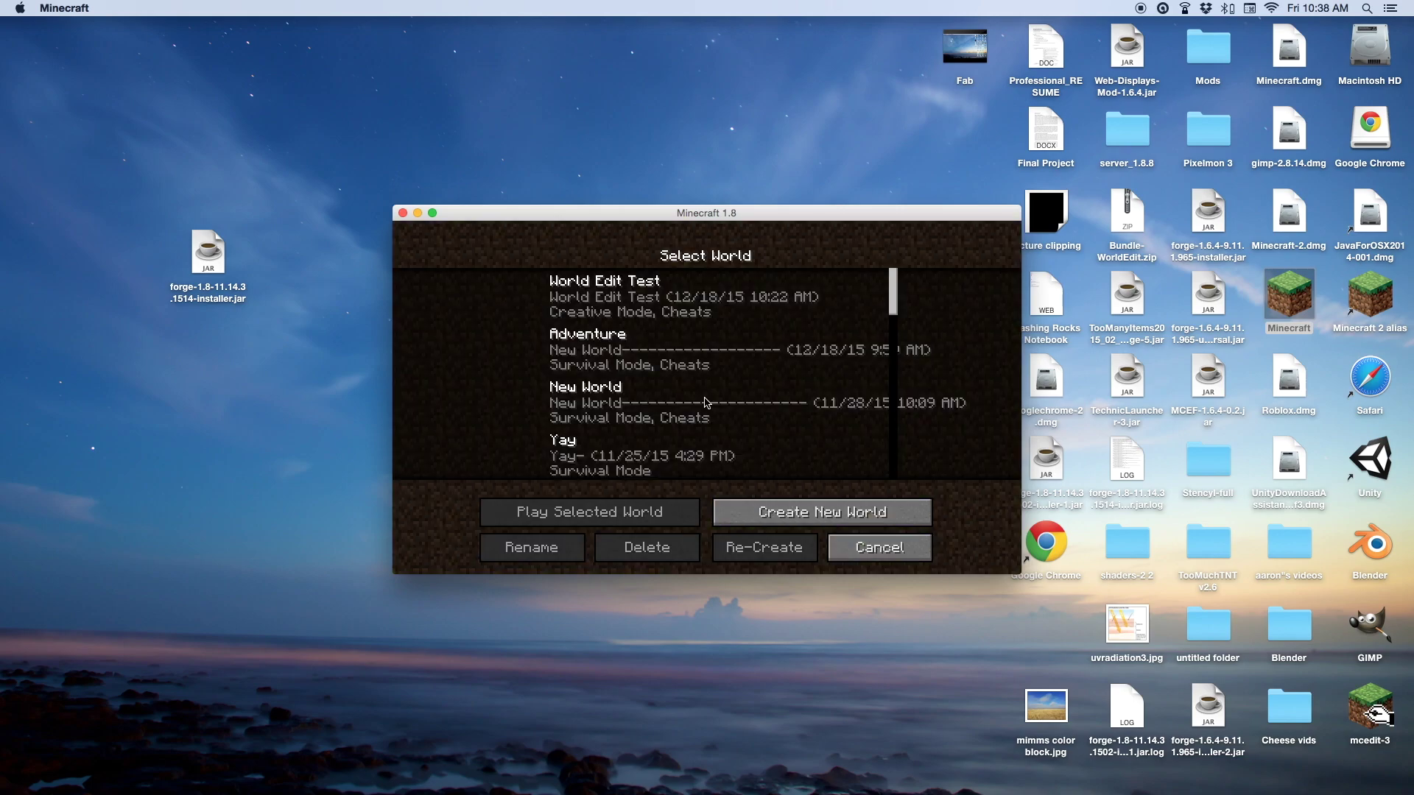
pyautogui.click(644, 298)
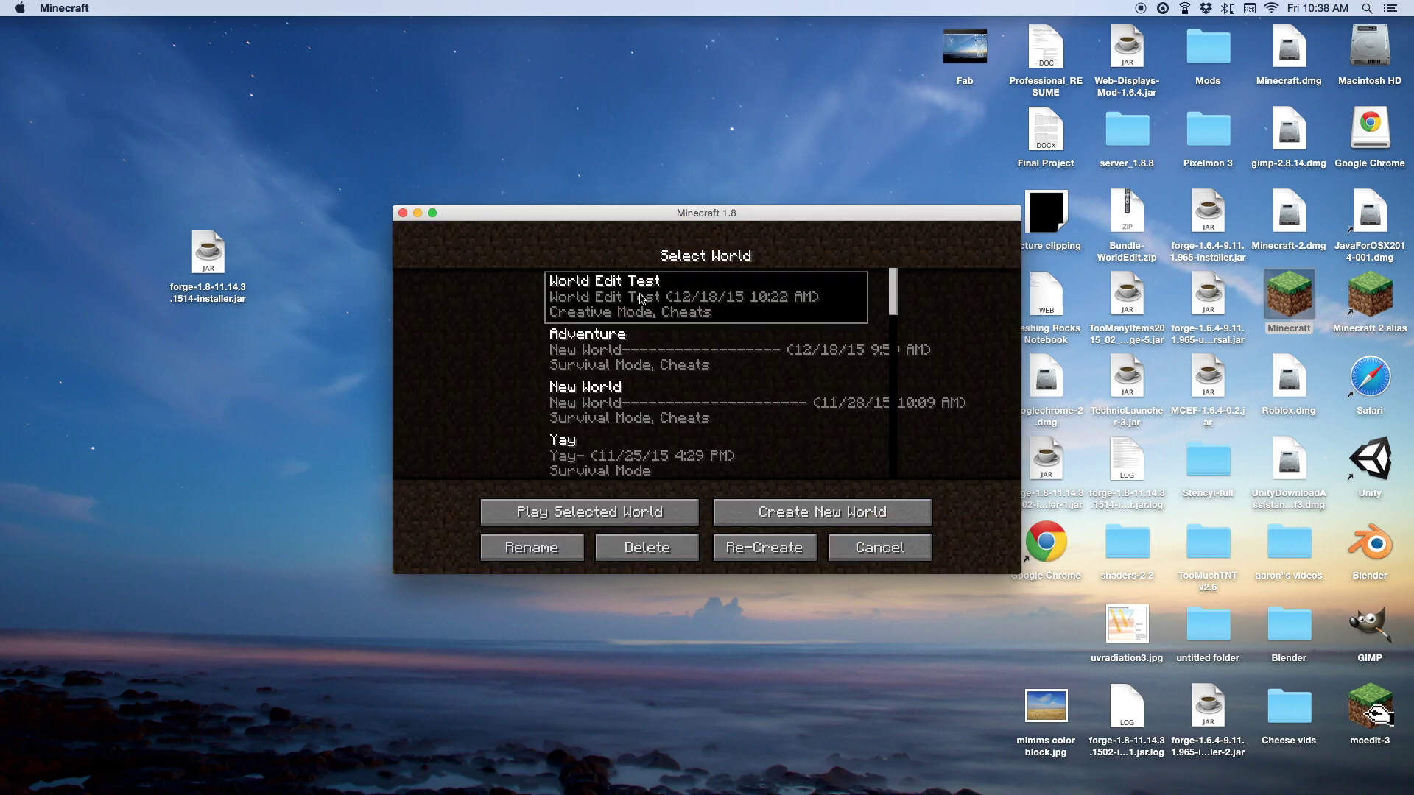
pyautogui.click(616, 514)
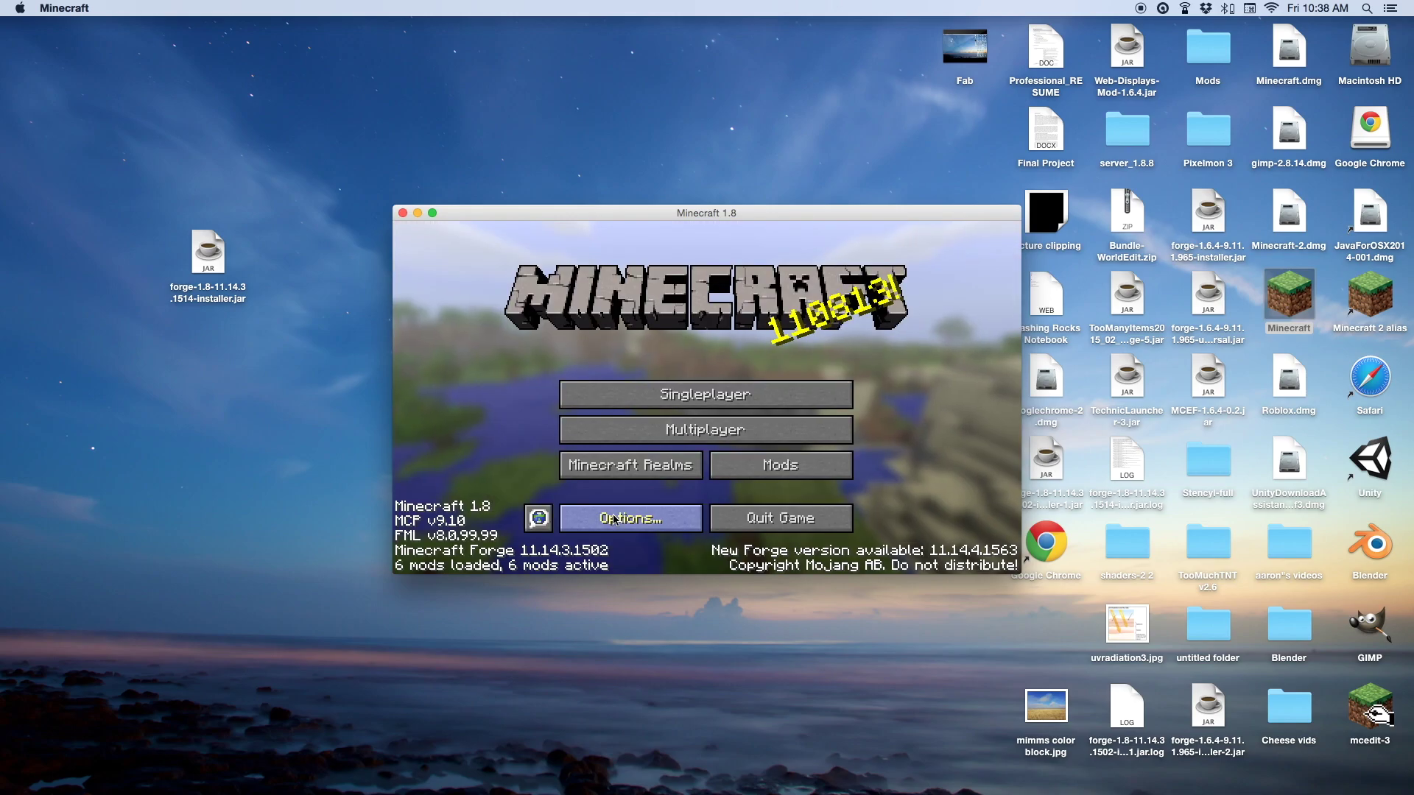
# Walk toward the trees and across the field, checking the creative inventory on the way.
pyautogui.press('w')
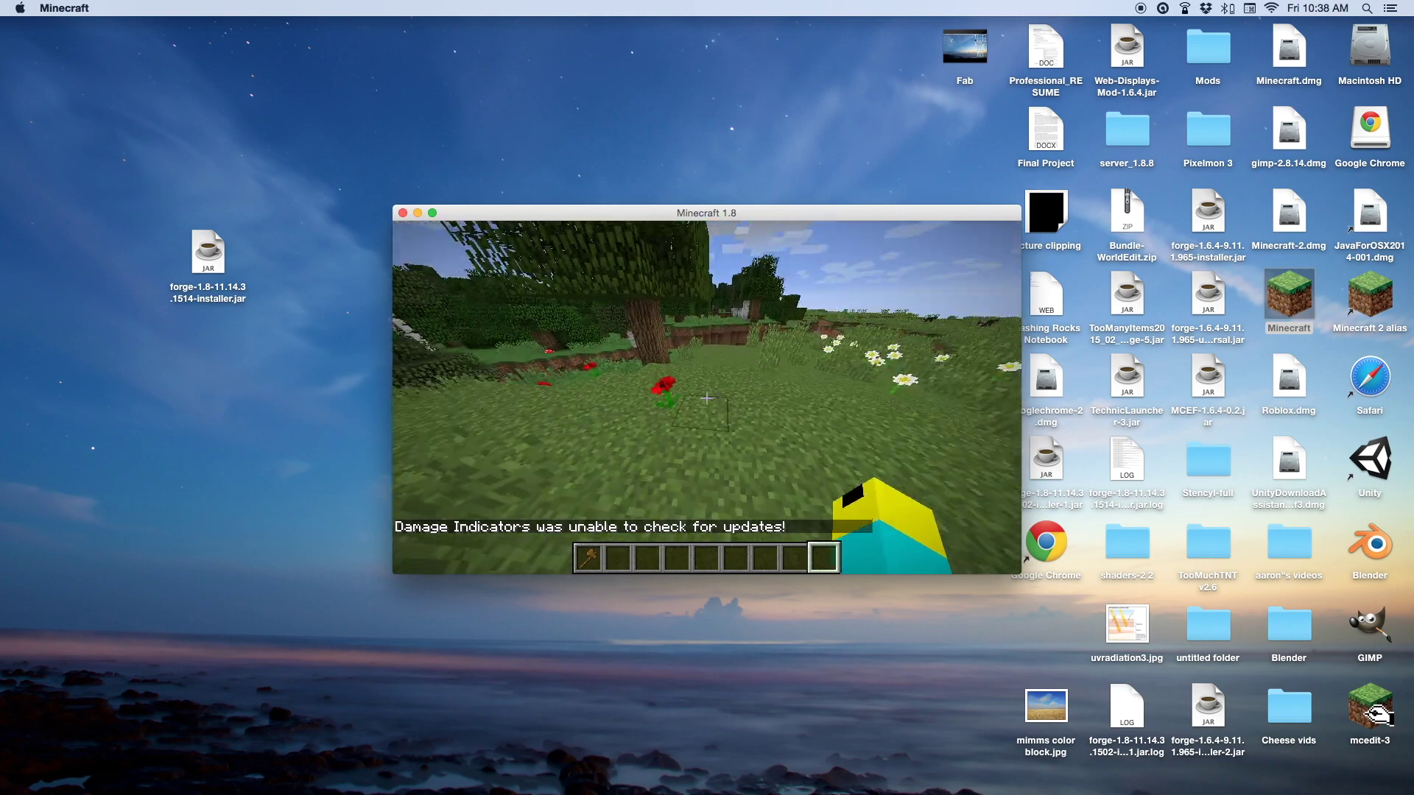
pyautogui.press('e')
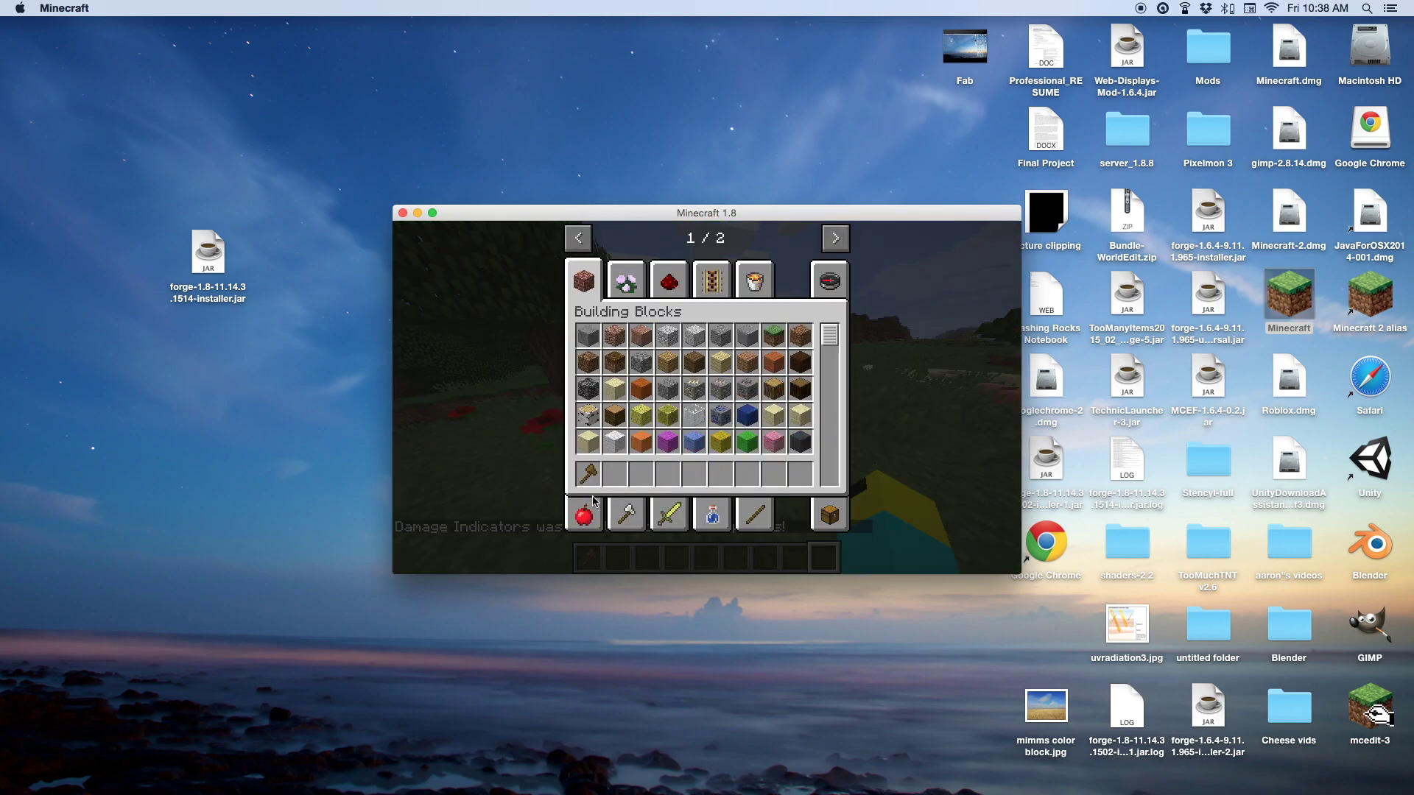
pyautogui.press('e')
pyautogui.press('w')
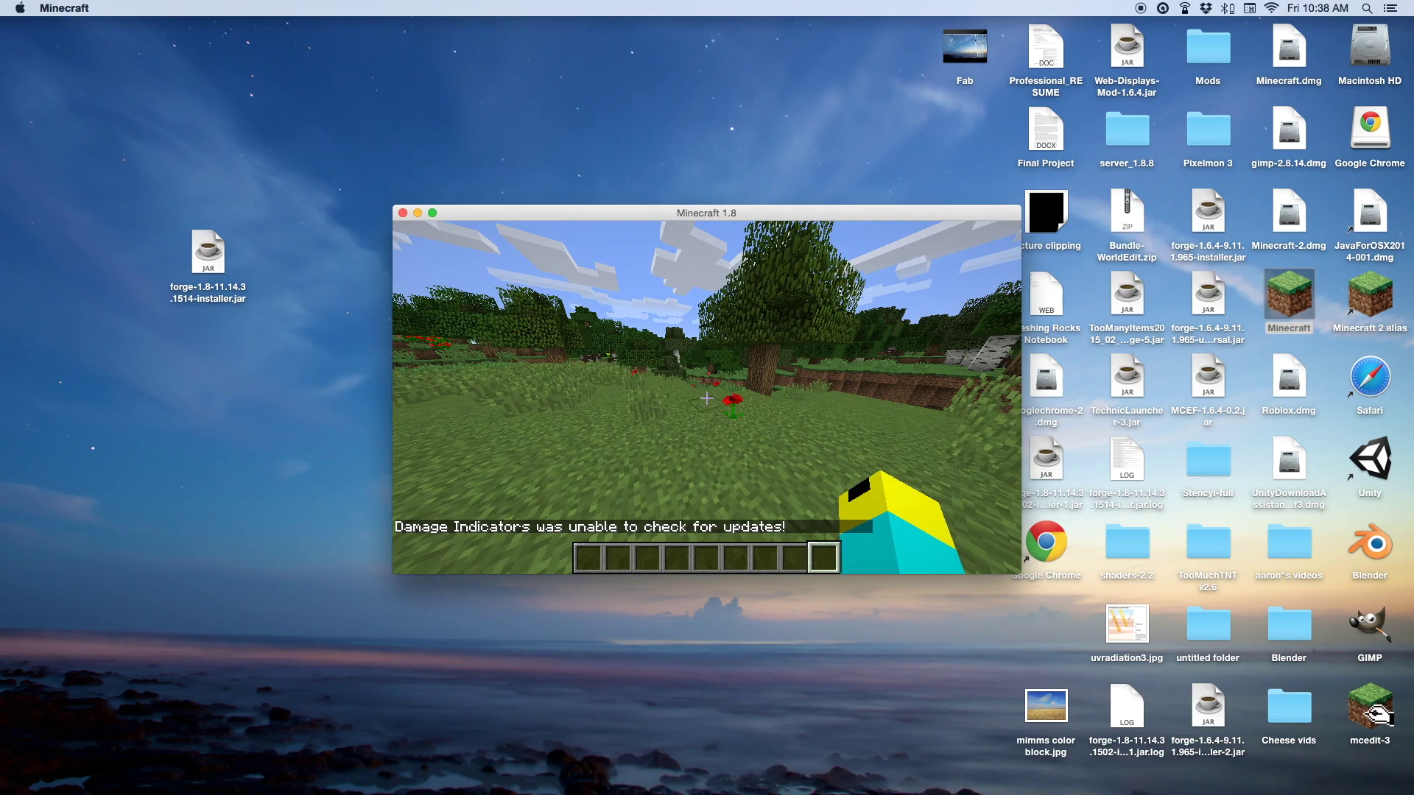
pyautogui.press('w')
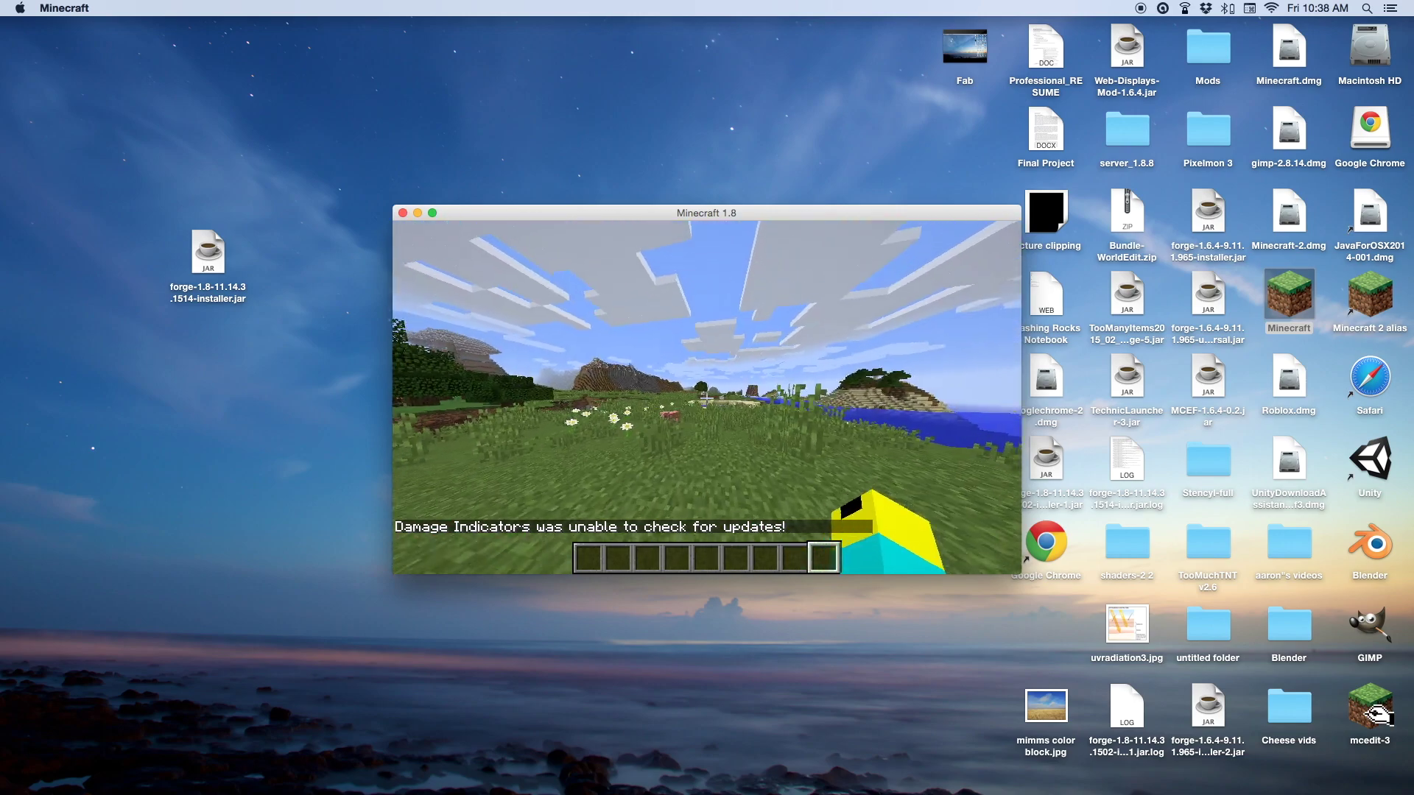
pyautogui.write('/wand')
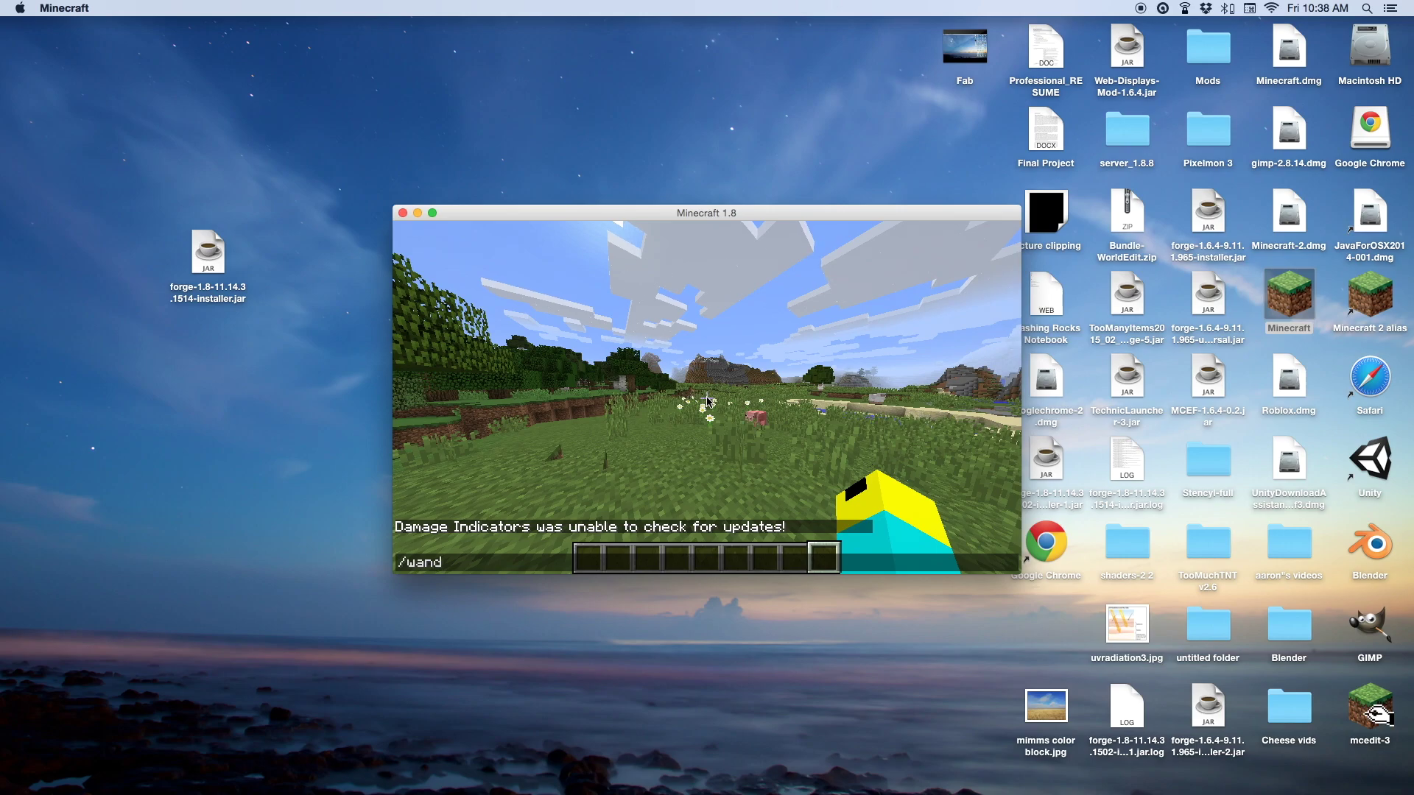
# Try the rejected /wand command, then run //wand to get the wooden axe in slot 1.
pyautogui.press('Return')
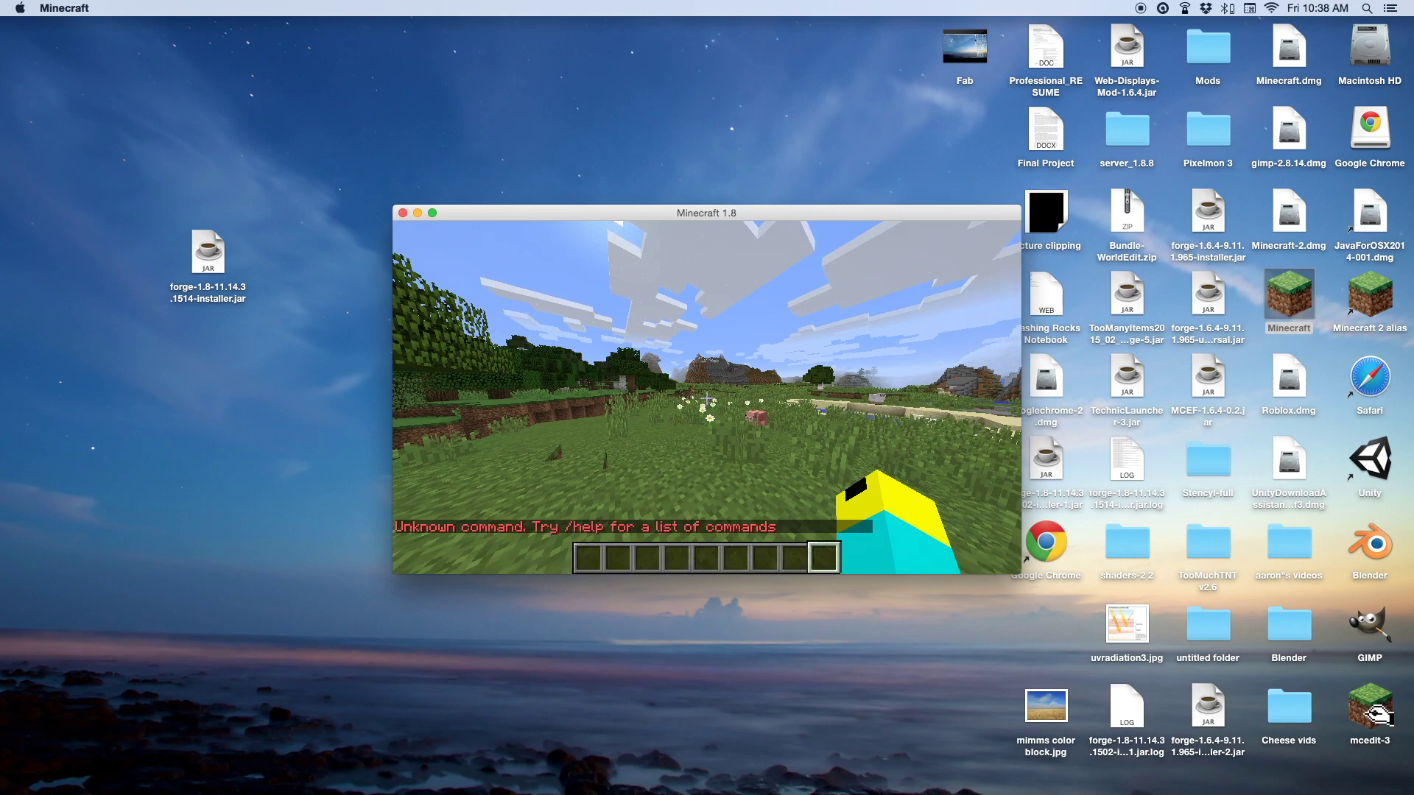
pyautogui.write('//wan')
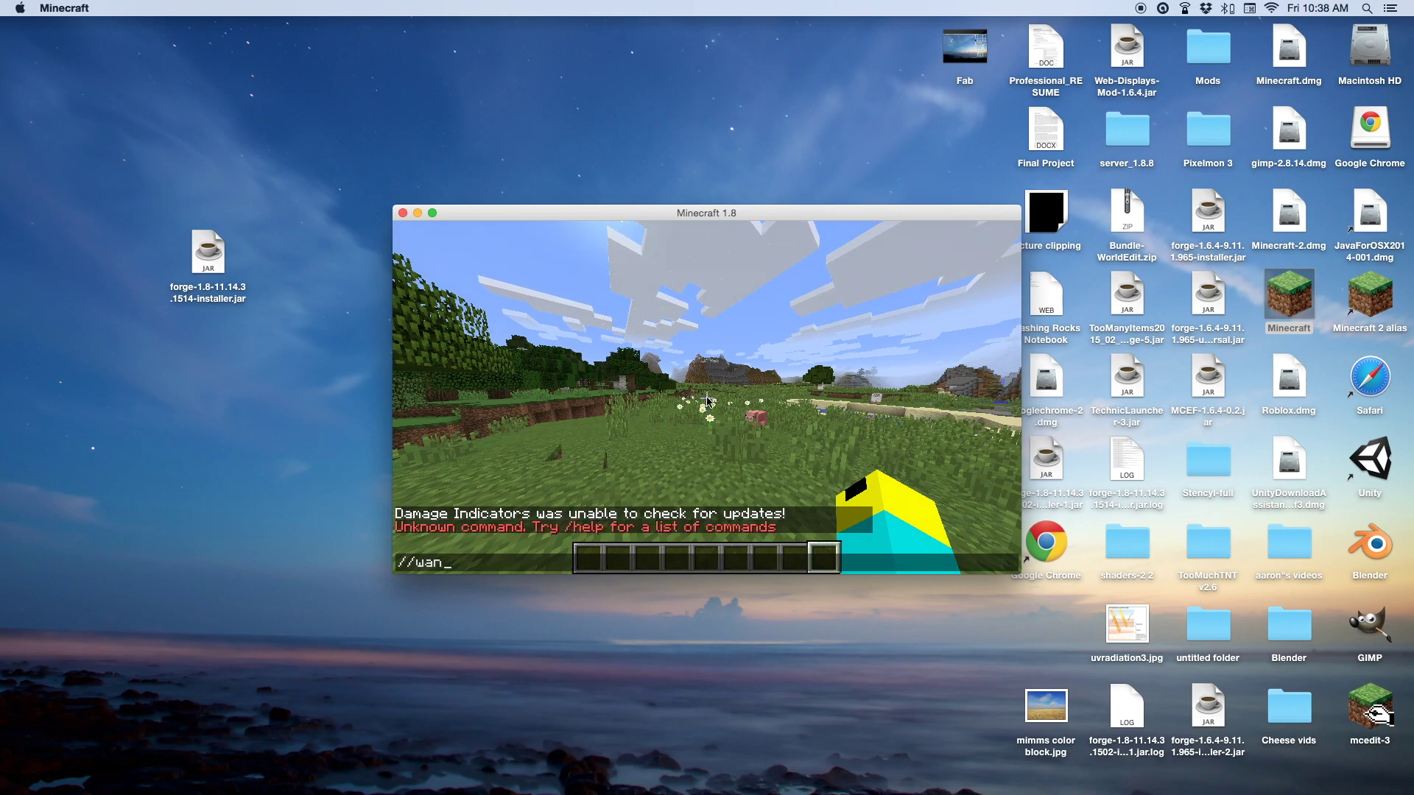
pyautogui.press('Escape')
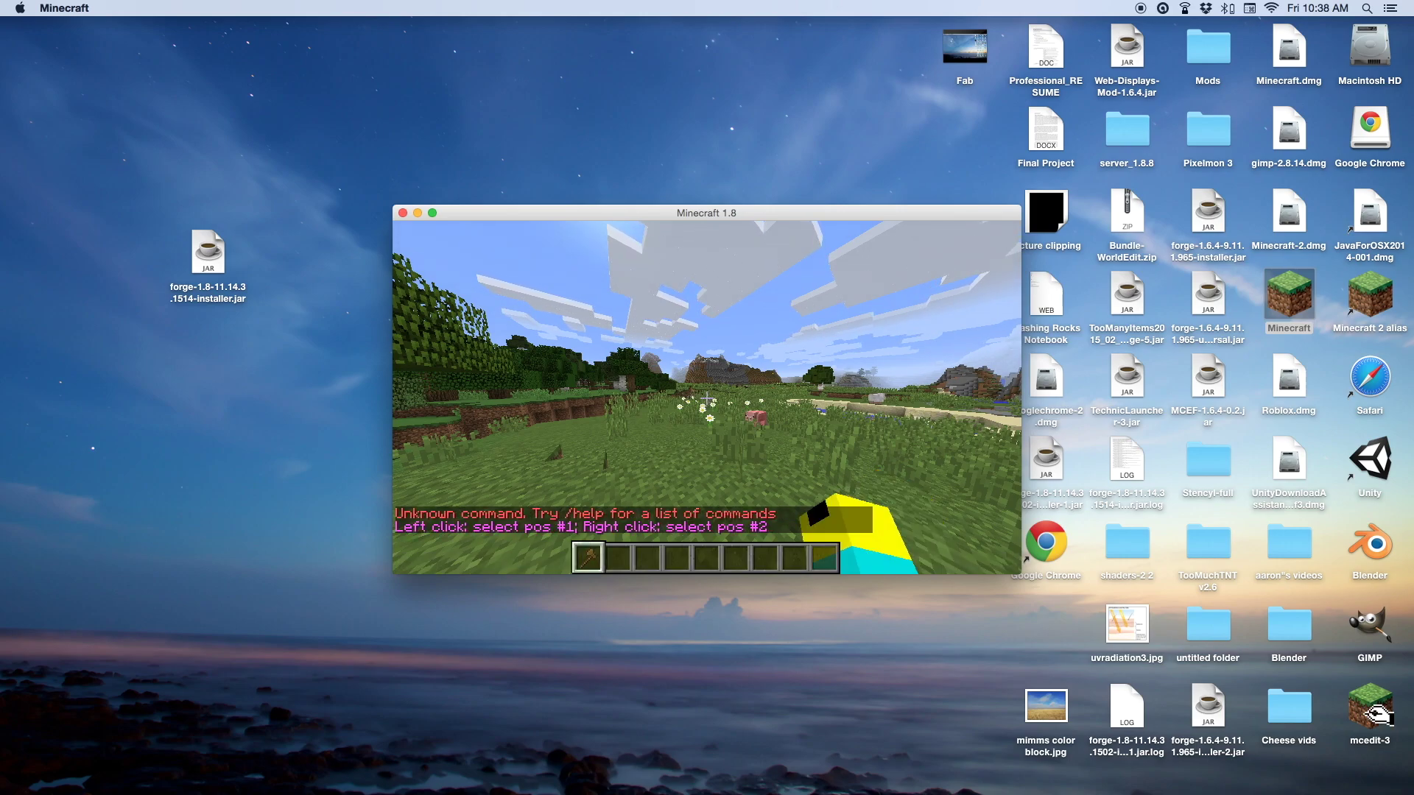
pyautogui.press('1')
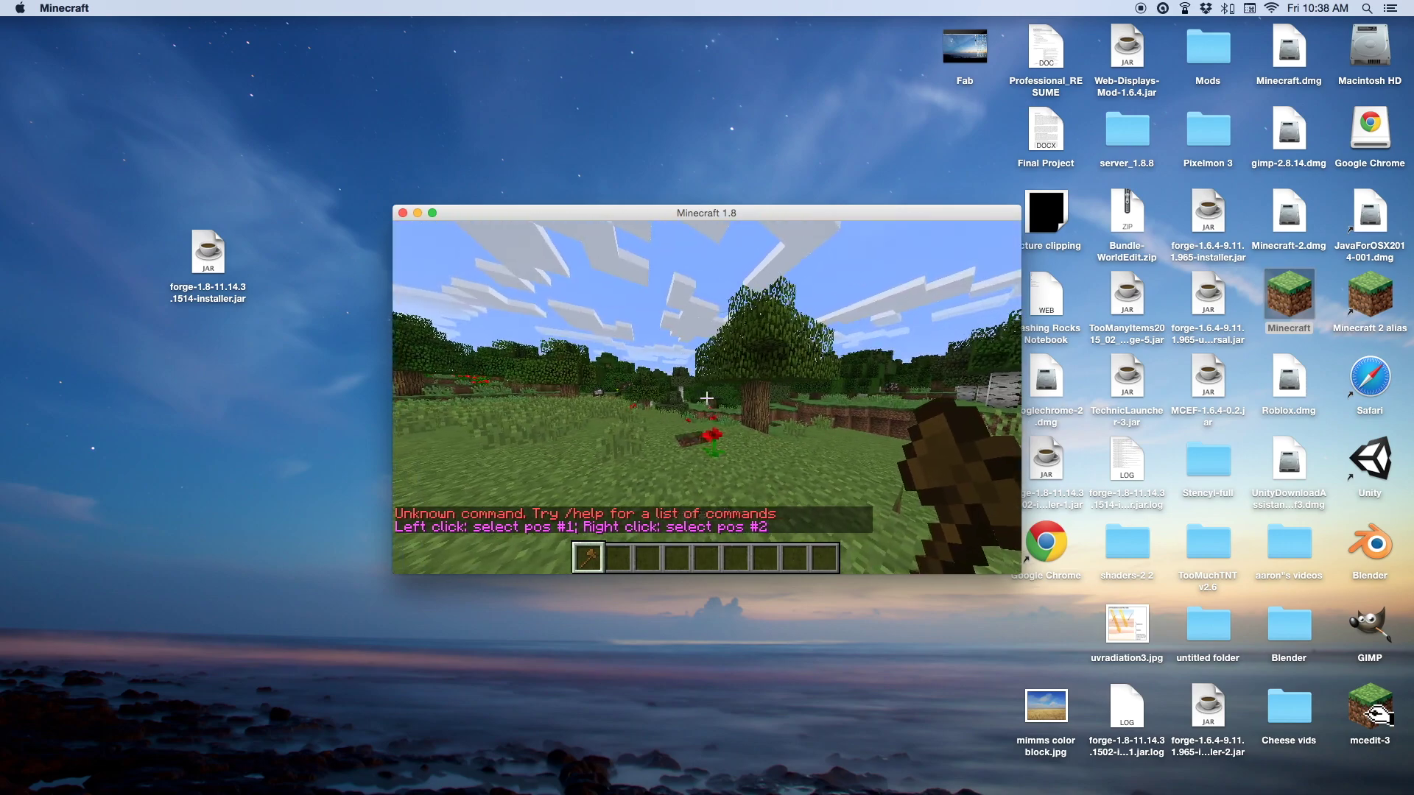
pyautogui.write('//')
pyautogui.write('d')
pyautogui.press('Return')
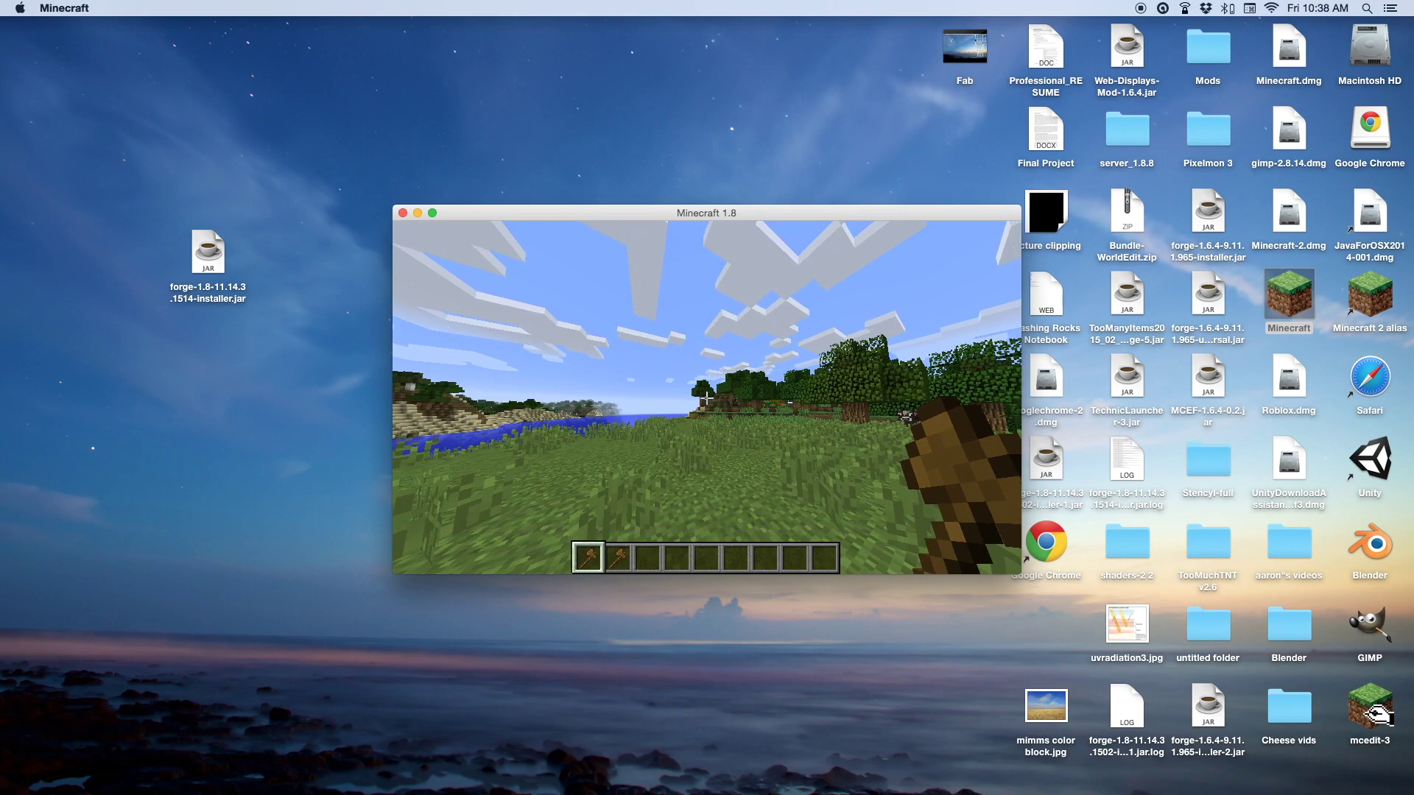
# Adjust the system volume and set wand position 2 on the grass at (209, 69, 278).
pyautogui.press('XF86AudioRaiseVolume')
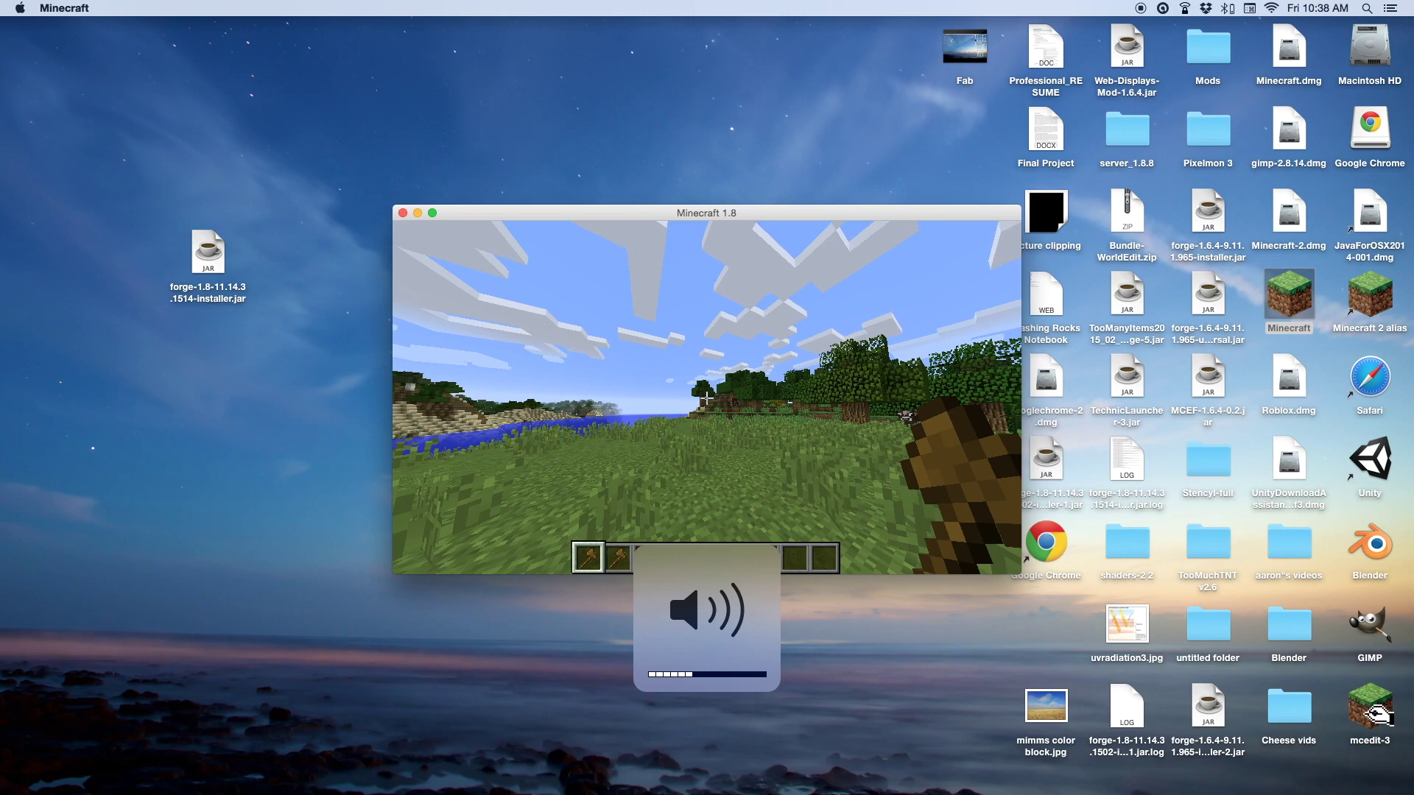
pyautogui.press('XF86AudioLowerVolume')
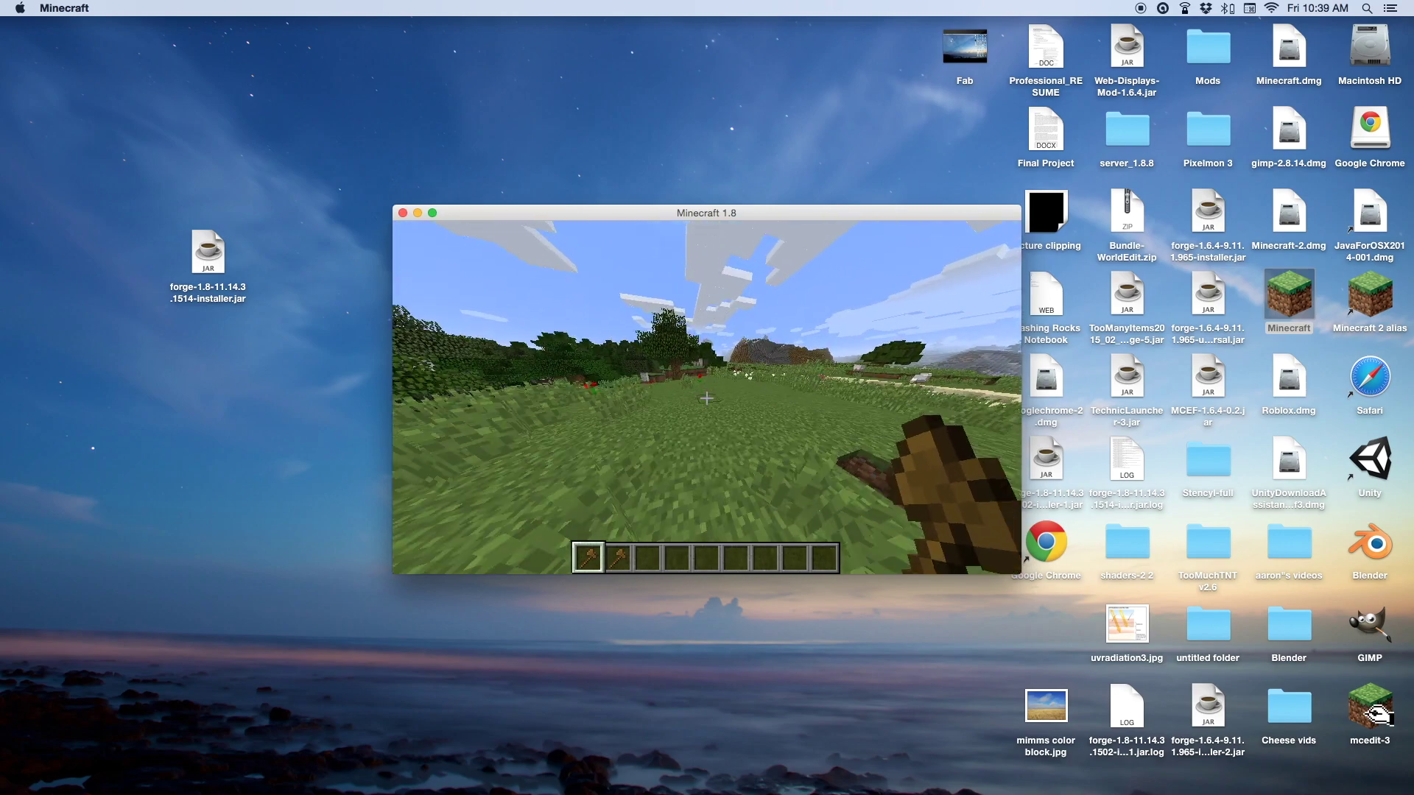
pyautogui.rightClick(706, 398)
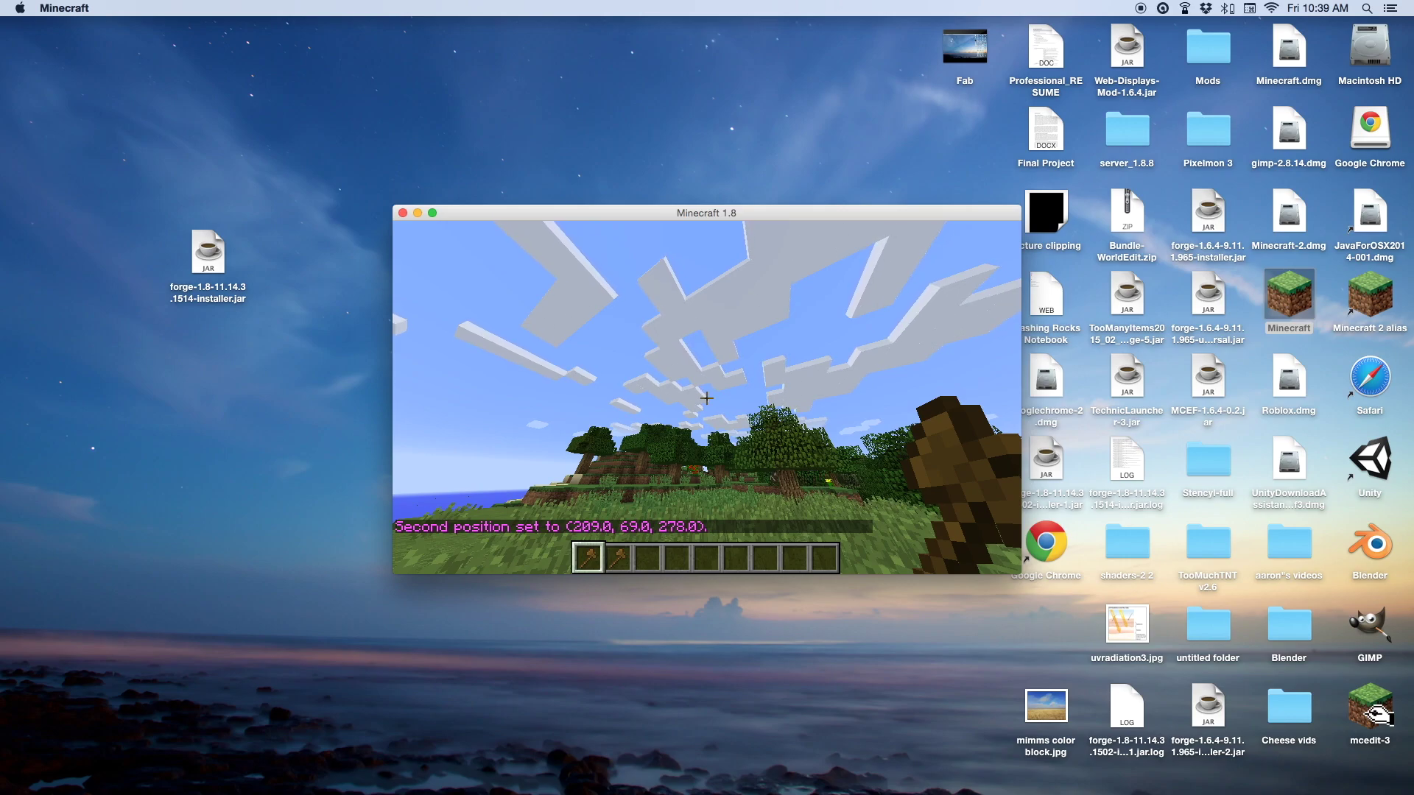
# Walk past the trees toward the cow and river, then pause to the Game menu.
pyautogui.press('w')
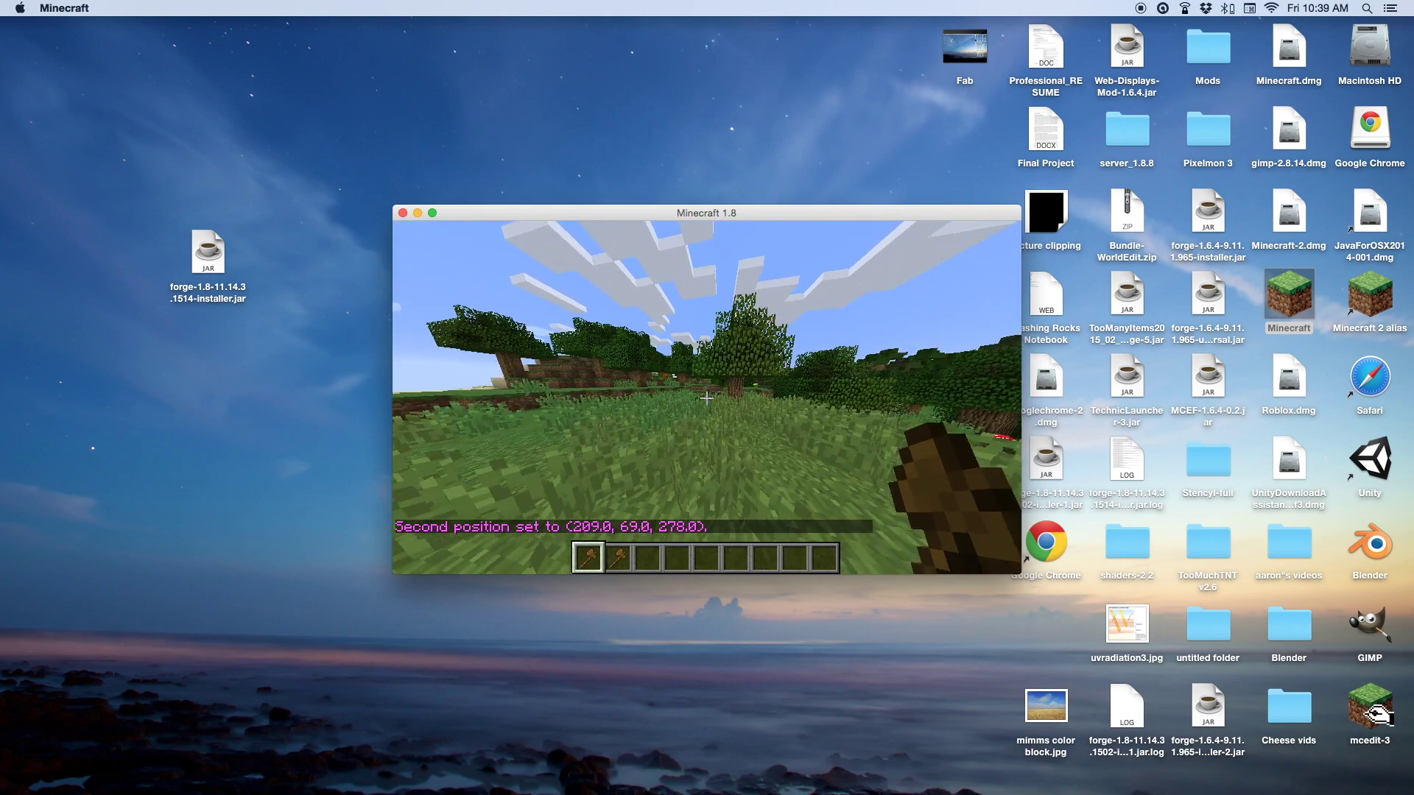
pyautogui.press('w')
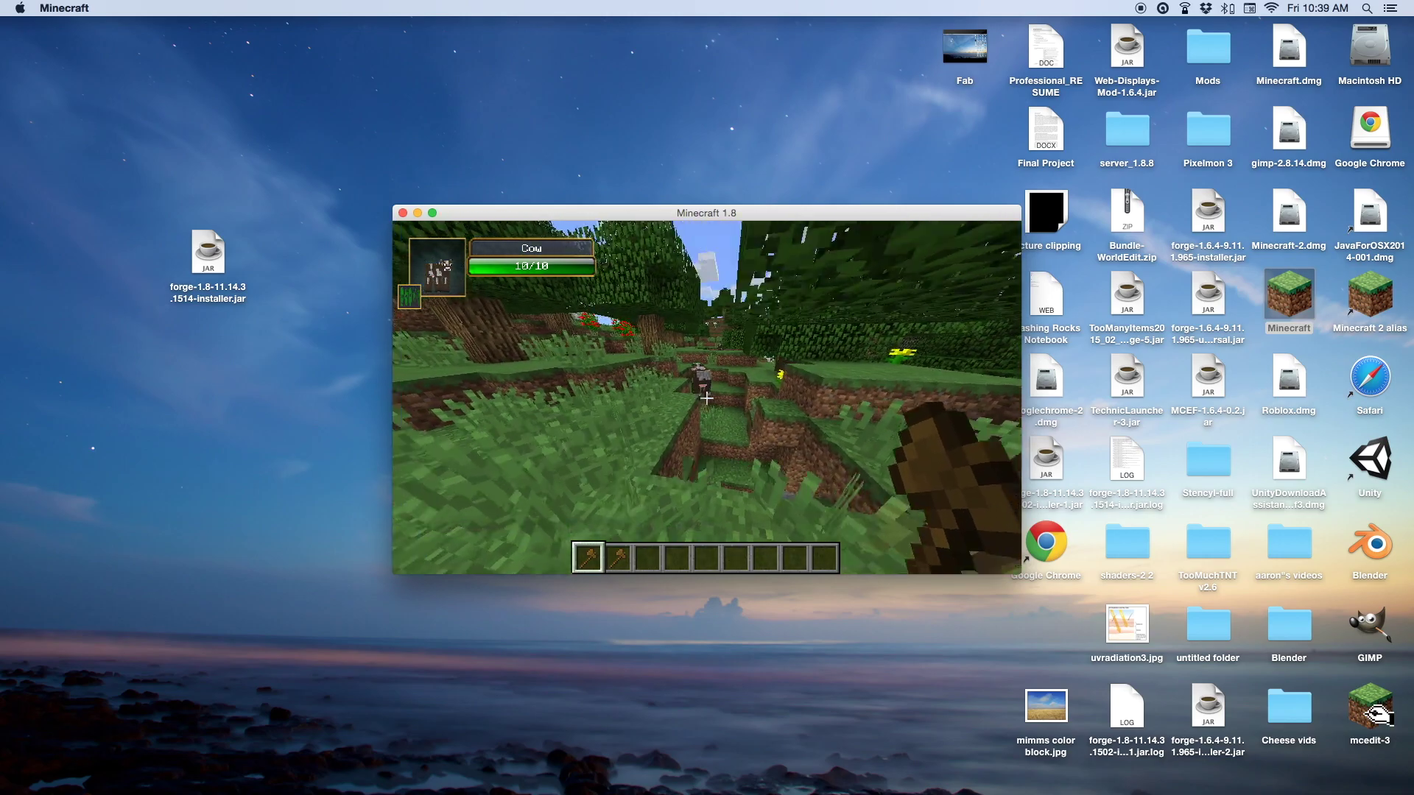
pyautogui.press('w')
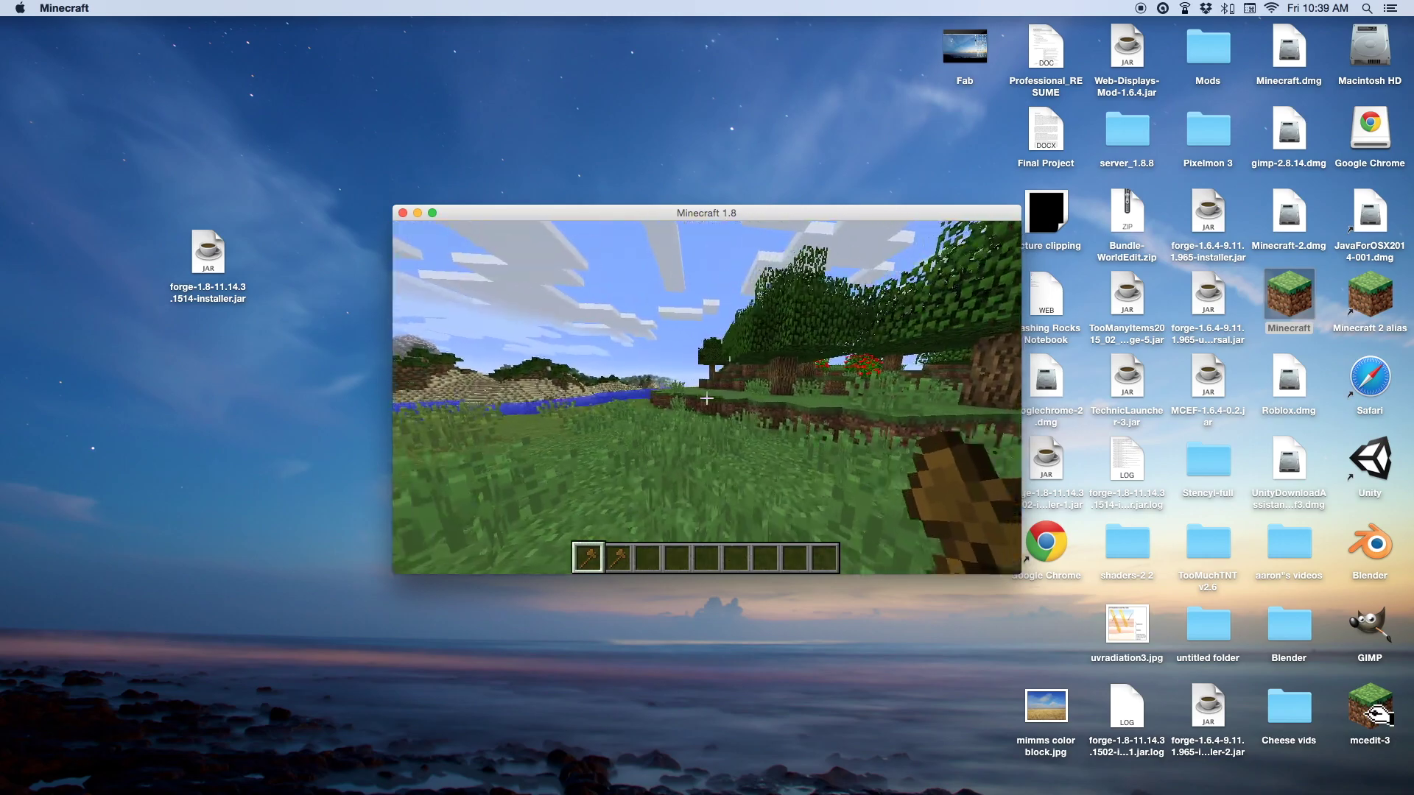
pyautogui.press('Escape')
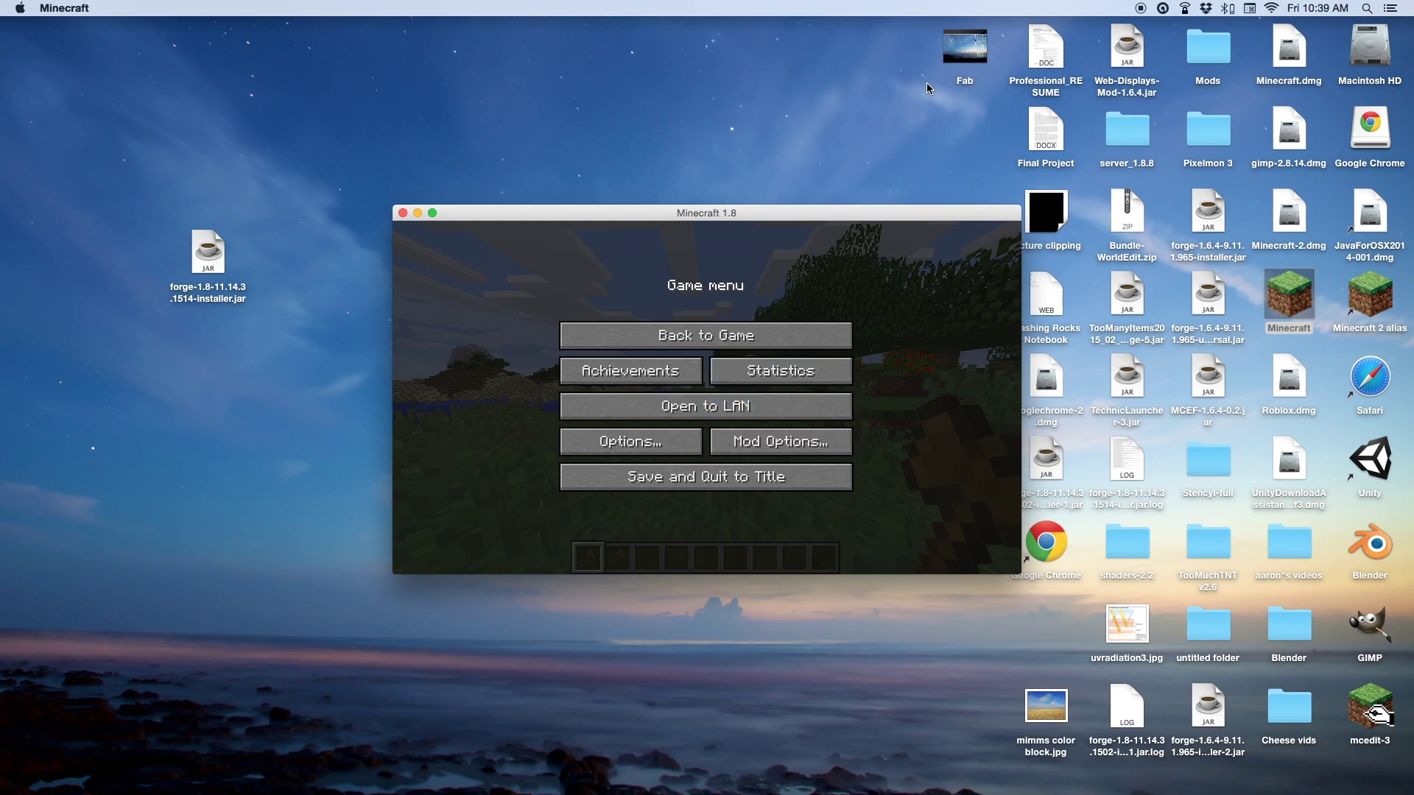